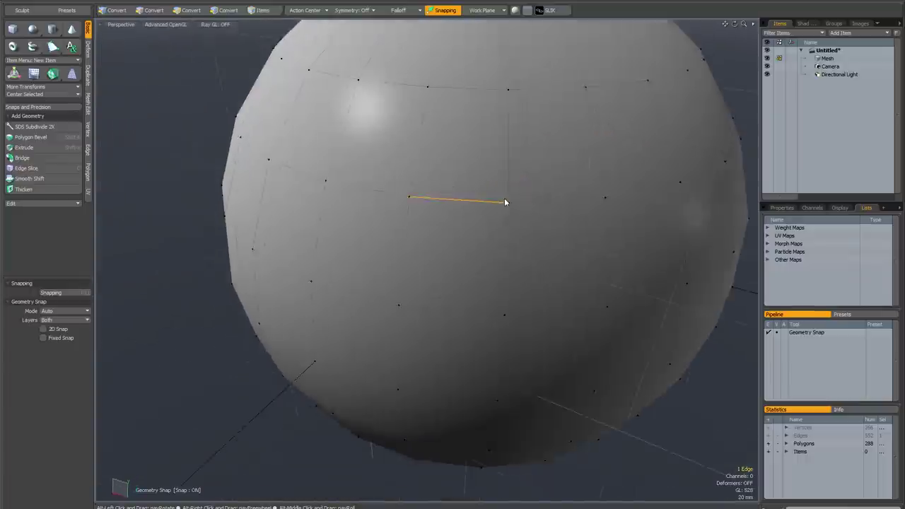
- Examine the geometry snapping options available for editing the sphere
{"action": "scroll", "coordinate": [438, 187], "scroll_direction": "down", "scroll_amount": 10}
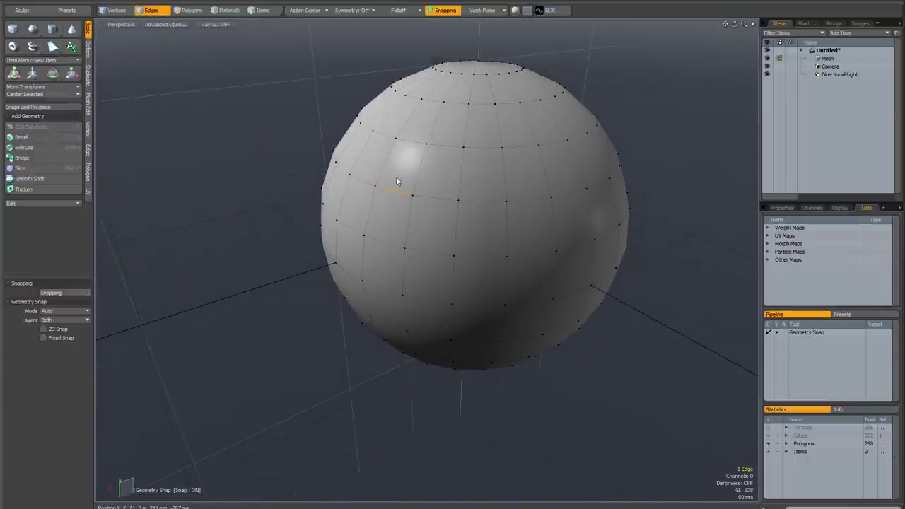
{"action": "scroll", "coordinate": [398, 180], "scroll_direction": "up", "scroll_amount": 4}
{"action": "left_click_drag", "start_coordinate": [462, 146], "coordinate": [410, 176], "text": "alt"}
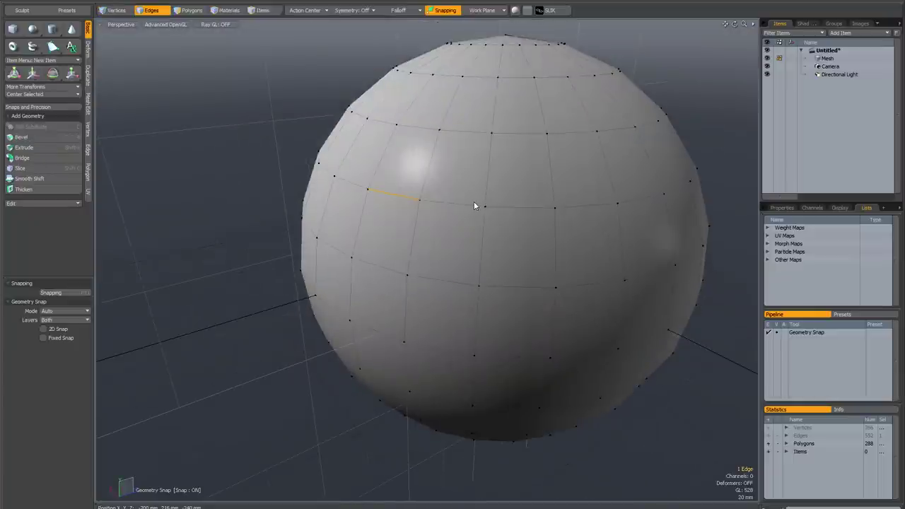
{"action": "key", "text": "F11"}
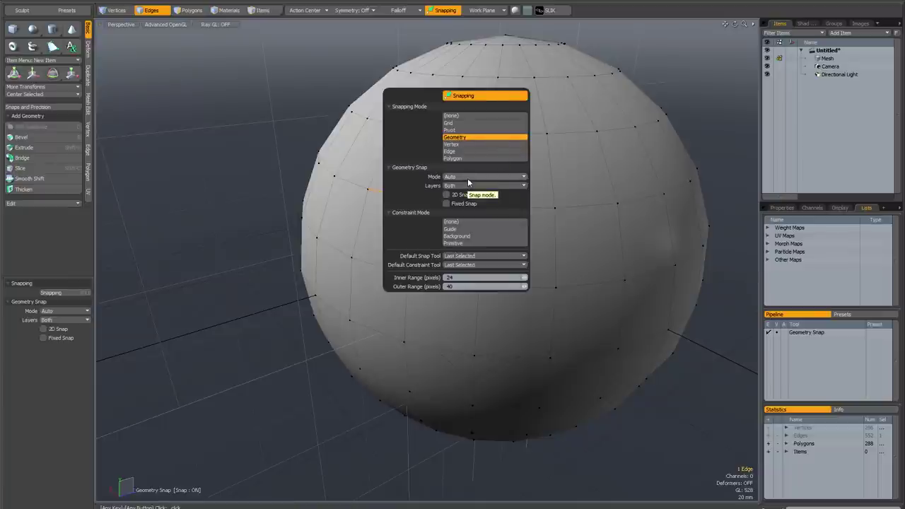
{"action": "left_click_drag", "start_coordinate": [366, 170], "coordinate": [386, 177], "text": "alt"}
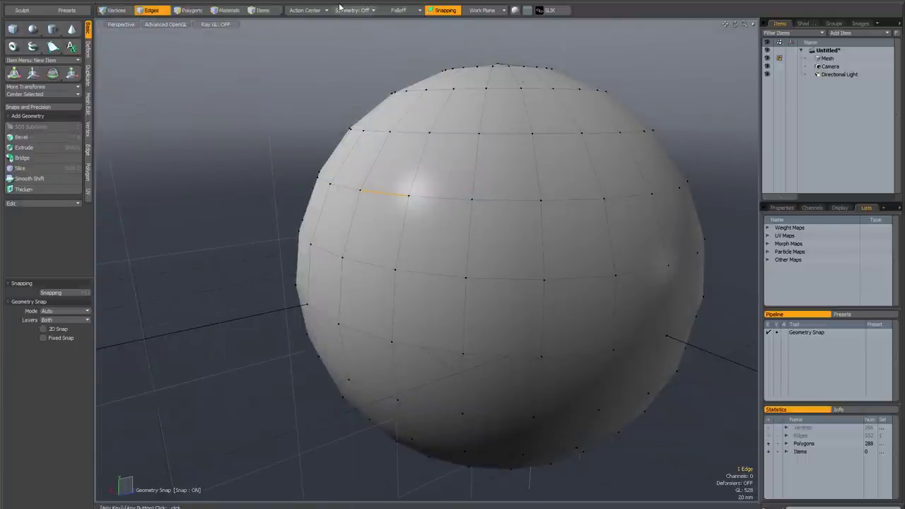
- Set the action center to Automatic
{"action": "left_click", "coordinate": [305, 10]}
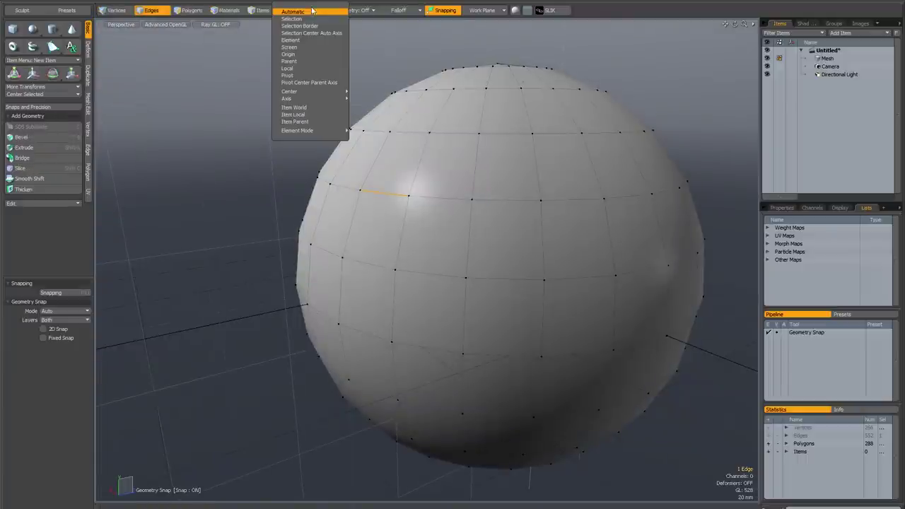
{"action": "left_click", "coordinate": [313, 11]}
{"action": "left_click_drag", "start_coordinate": [292, 137], "coordinate": [433, 140], "text": "alt"}
{"action": "left_click_drag", "start_coordinate": [411, 211], "coordinate": [408, 187], "text": "alt+shift"}
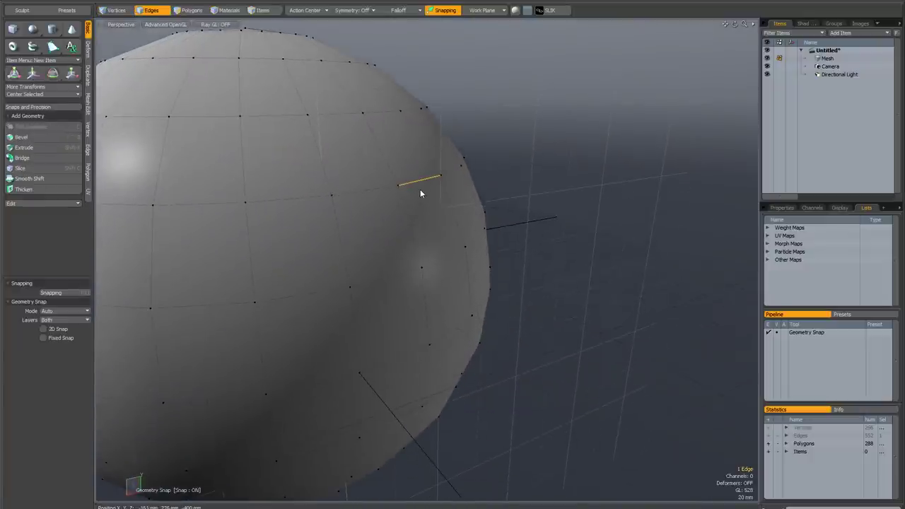
- Try to snap the selected sphere edge onto the edge below, moving it about -19 mm in X, -121 mm in Y and -46 mm in Z
{"action": "scroll", "coordinate": [420, 189], "scroll_direction": "up", "scroll_amount": 3}
{"action": "key", "text": "w"}
{"action": "mouse_move", "coordinate": [421, 193]}
{"action": "left_mouse_down", "text": "alt"}
{"action": "mouse_move", "coordinate": [424, 228]}
{"action": "mouse_move", "coordinate": [449, 253]}
{"action": "mouse_move", "coordinate": [423, 206]}
{"action": "left_mouse_up", "text": "alt"}
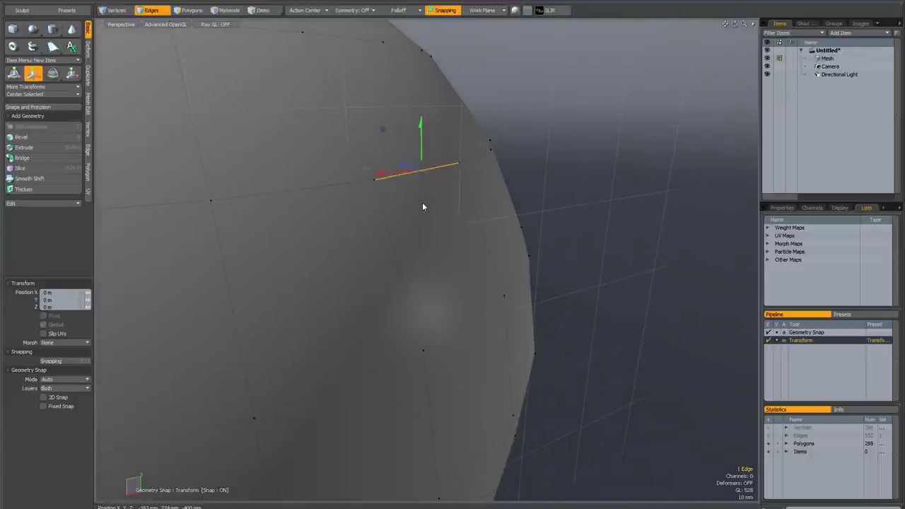
{"action": "scroll", "coordinate": [422, 207], "scroll_direction": "down", "scroll_amount": 2}
{"action": "scroll", "coordinate": [422, 202], "scroll_direction": "up", "scroll_amount": 2}
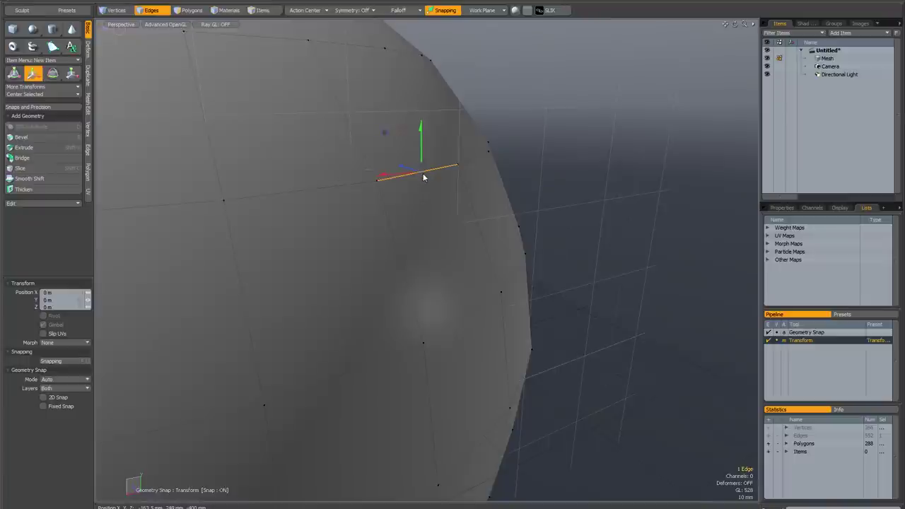
{"action": "left_click_drag", "start_coordinate": [423, 174], "coordinate": [466, 313]}
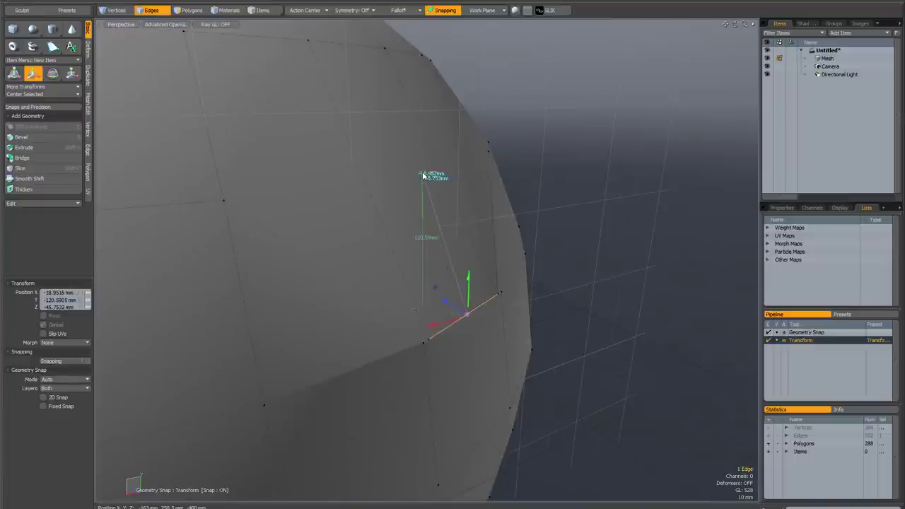
- Check the moved edge's alignment with the edge below it from several angles, and undo the move
{"action": "left_click_drag", "start_coordinate": [422, 176], "coordinate": [343, 61], "text": "alt"}
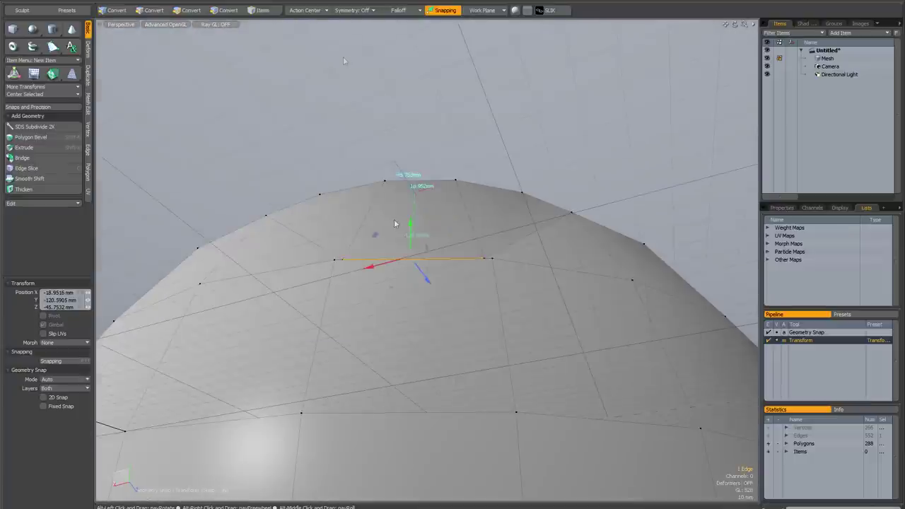
{"action": "scroll", "coordinate": [414, 263], "scroll_direction": "up", "scroll_amount": 6}
{"action": "scroll", "coordinate": [414, 262], "scroll_direction": "down", "scroll_amount": 7}
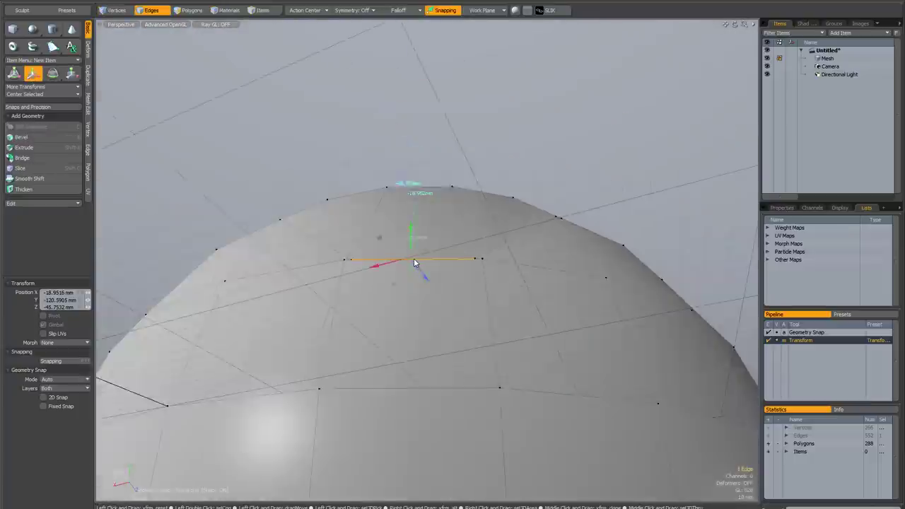
{"action": "left_click_drag", "start_coordinate": [414, 262], "coordinate": [477, 226], "text": "alt"}
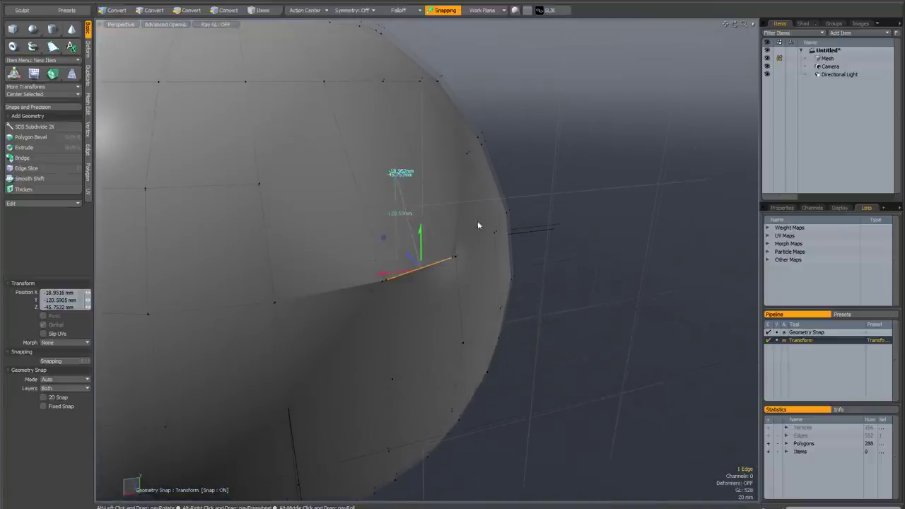
{"action": "left_click_drag", "start_coordinate": [444, 192], "coordinate": [454, 190], "text": "alt+shift"}
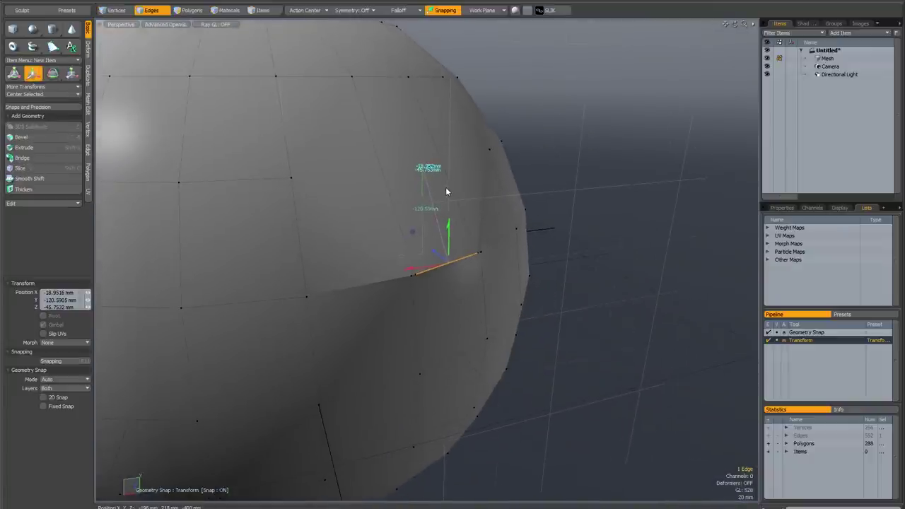
{"action": "scroll", "coordinate": [446, 186], "scroll_direction": "up", "scroll_amount": 2}
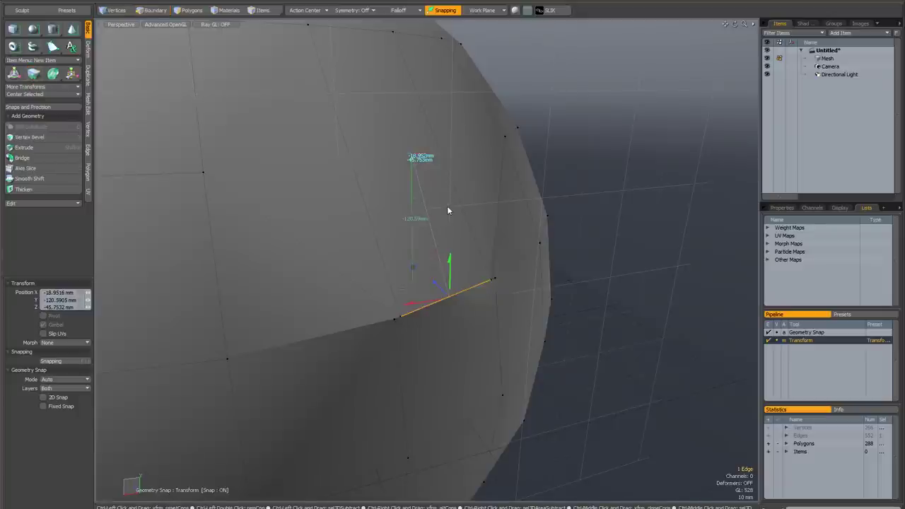
{"action": "key", "text": "ctrl+z"}
- Examine where the move handle sits relative to the selected edge from several angles
{"action": "mouse_move", "coordinate": [438, 198]}
{"action": "left_mouse_down", "text": "alt"}
{"action": "mouse_move", "coordinate": [462, 240]}
{"action": "mouse_move", "coordinate": [503, 243]}
{"action": "mouse_move", "coordinate": [428, 212]}
{"action": "mouse_move", "coordinate": [435, 210]}
{"action": "left_mouse_up", "text": "alt"}
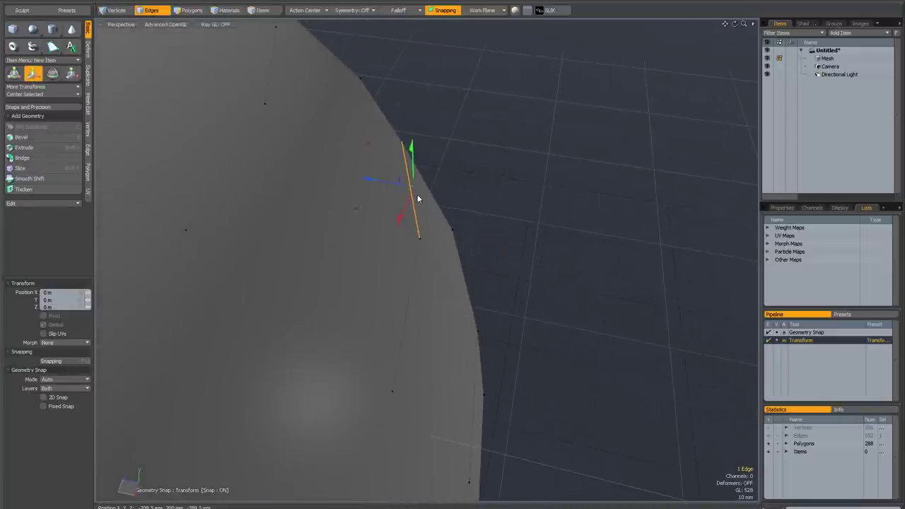
{"action": "scroll", "coordinate": [417, 194], "scroll_direction": "up", "scroll_amount": 2}
{"action": "left_click_drag", "start_coordinate": [437, 204], "coordinate": [435, 159], "text": "alt"}
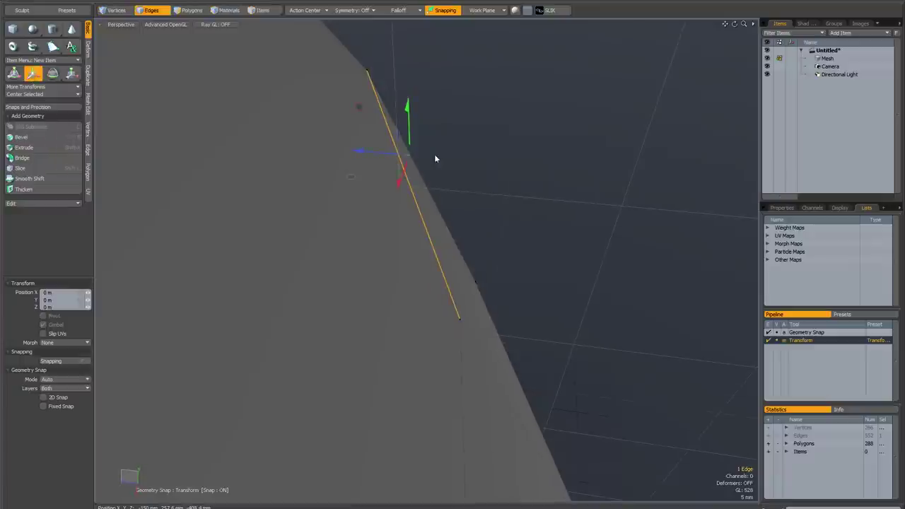
{"action": "scroll", "coordinate": [417, 162], "scroll_direction": "up", "scroll_amount": 3}
{"action": "scroll", "coordinate": [417, 161], "scroll_direction": "down", "scroll_amount": 5}
{"action": "left_click_drag", "start_coordinate": [530, 205], "coordinate": [432, 164], "text": "alt"}
{"action": "scroll", "coordinate": [463, 313], "scroll_direction": "down", "scroll_amount": 3}
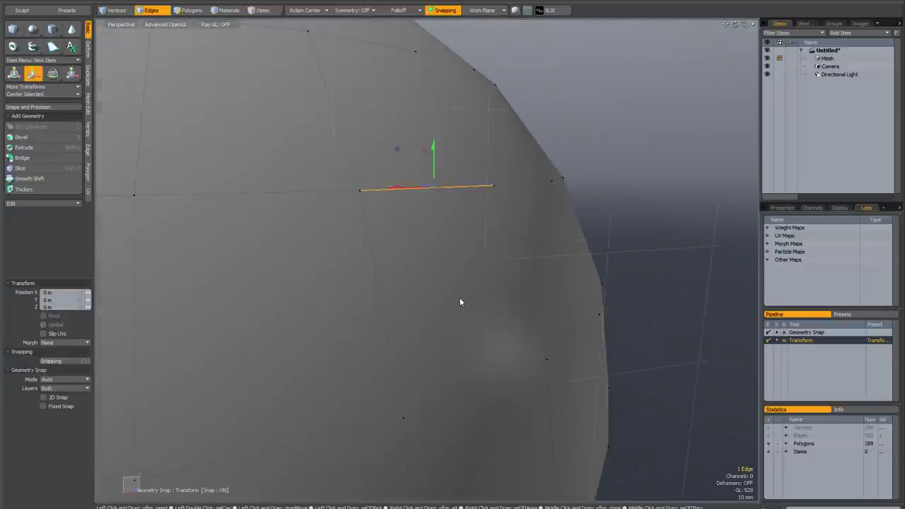
{"action": "left_click_drag", "start_coordinate": [460, 360], "coordinate": [455, 249], "text": "alt"}
{"action": "left_click_drag", "start_coordinate": [495, 338], "coordinate": [454, 305], "text": "alt"}
{"action": "left_click_drag", "start_coordinate": [455, 246], "coordinate": [434, 272], "text": "alt"}
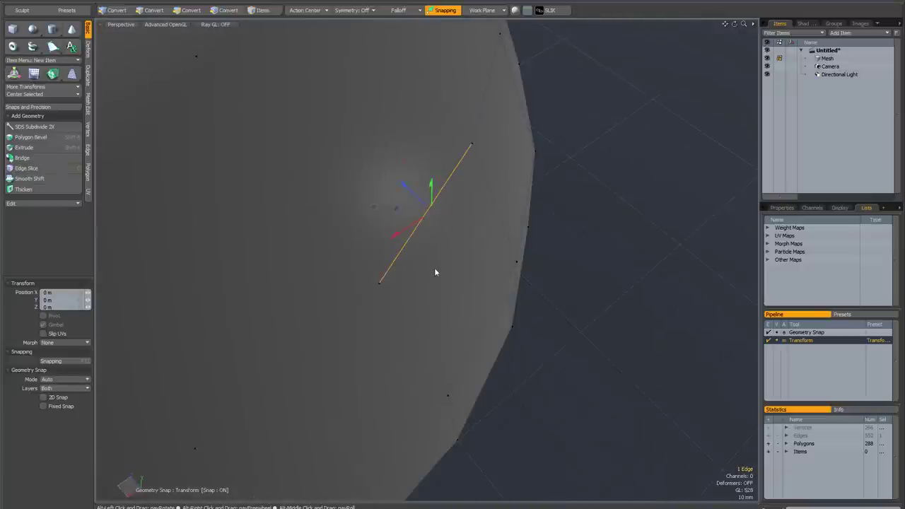
- Try placing the move handle in empty space away from the selected edge
{"action": "left_click", "coordinate": [660, 153]}
{"action": "left_click_drag", "start_coordinate": [503, 247], "coordinate": [438, 212], "text": "alt"}
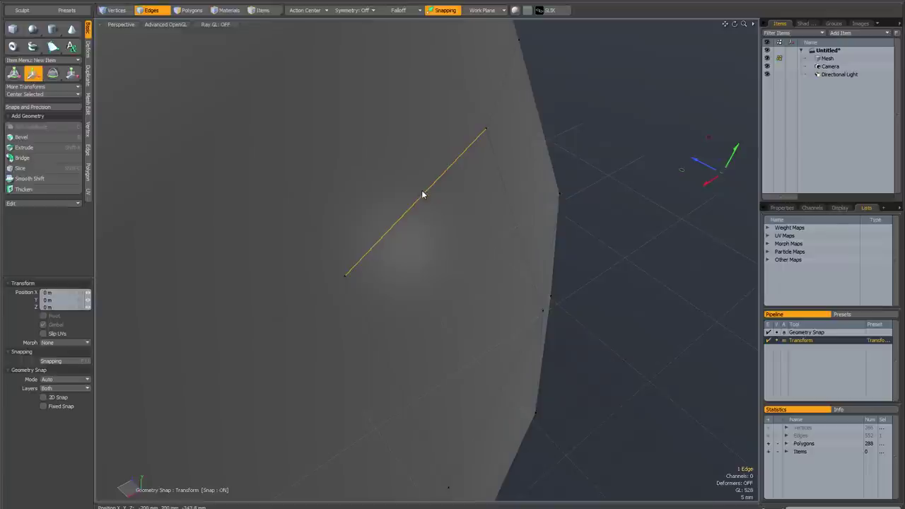
{"action": "mouse_move", "coordinate": [458, 225]}
{"action": "left_mouse_down", "text": "alt"}
{"action": "mouse_move", "coordinate": [325, 186]}
{"action": "mouse_move", "coordinate": [245, 190]}
{"action": "mouse_move", "coordinate": [452, 205]}
{"action": "mouse_move", "coordinate": [466, 191]}
{"action": "mouse_move", "coordinate": [453, 222]}
{"action": "mouse_move", "coordinate": [465, 243]}
{"action": "mouse_move", "coordinate": [459, 209]}
{"action": "mouse_move", "coordinate": [462, 220]}
{"action": "mouse_move", "coordinate": [453, 223]}
{"action": "left_mouse_up", "text": "alt"}
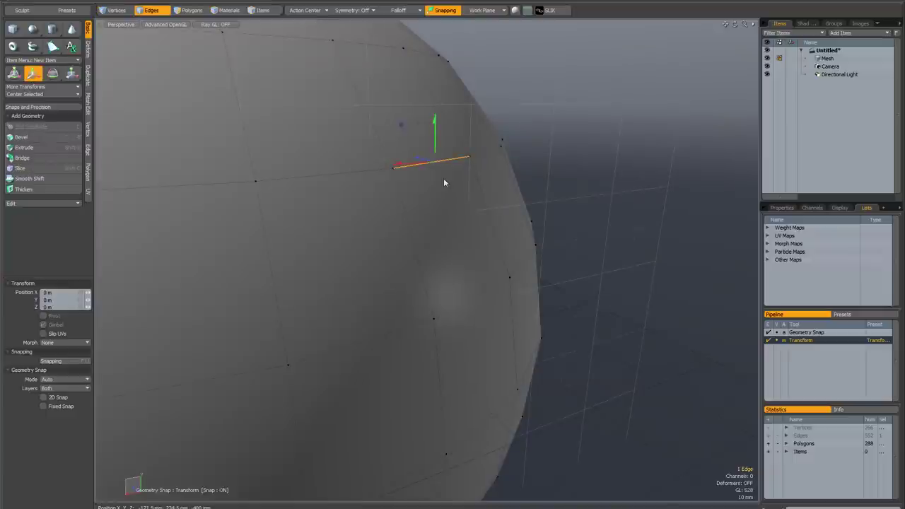
- Try snapping the edge down again by about -21 mm X, -121 mm Y and -42 mm Z, and inspect its fit up close
{"action": "left_click_drag", "start_coordinate": [435, 163], "coordinate": [475, 297]}
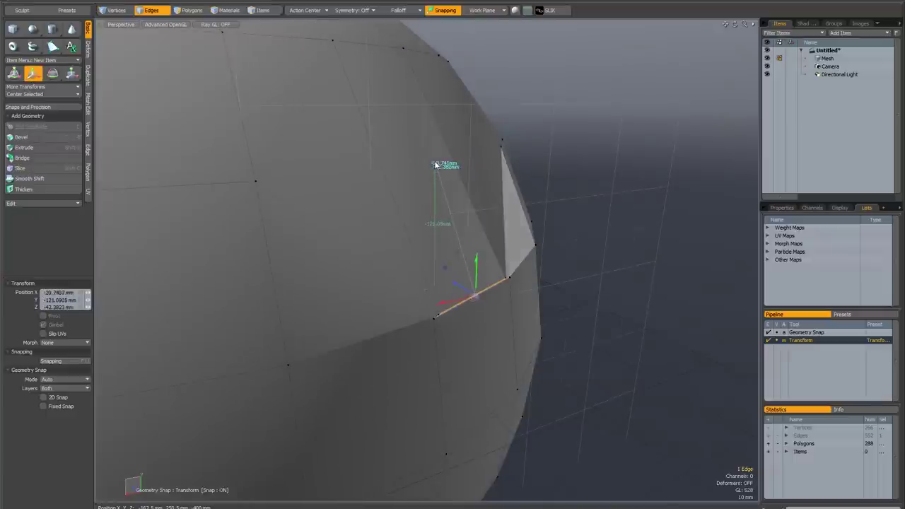
{"action": "mouse_move", "coordinate": [434, 310]}
{"action": "left_mouse_down"}
{"action": "mouse_move", "coordinate": [394, 178]}
{"action": "mouse_move", "coordinate": [437, 278]}
{"action": "mouse_move", "coordinate": [438, 315]}
{"action": "left_mouse_up"}
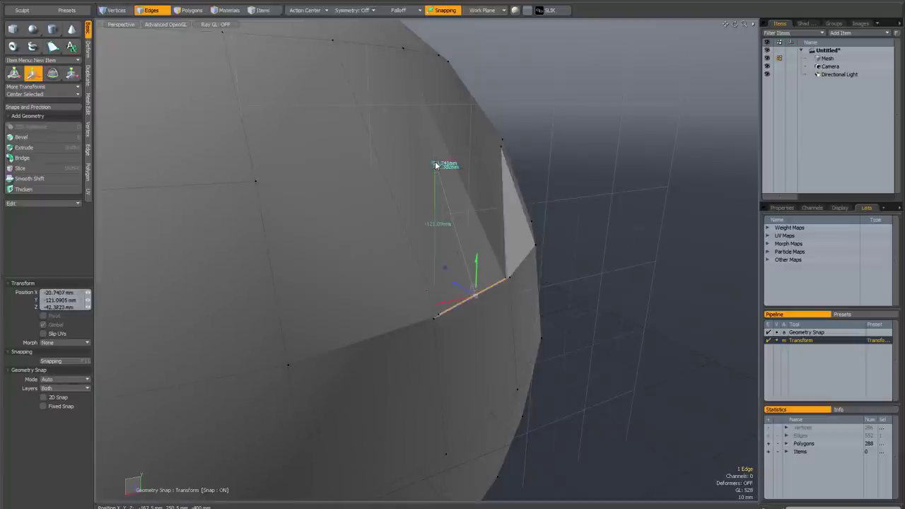
{"action": "scroll", "coordinate": [493, 299], "scroll_direction": "up", "scroll_amount": 6}
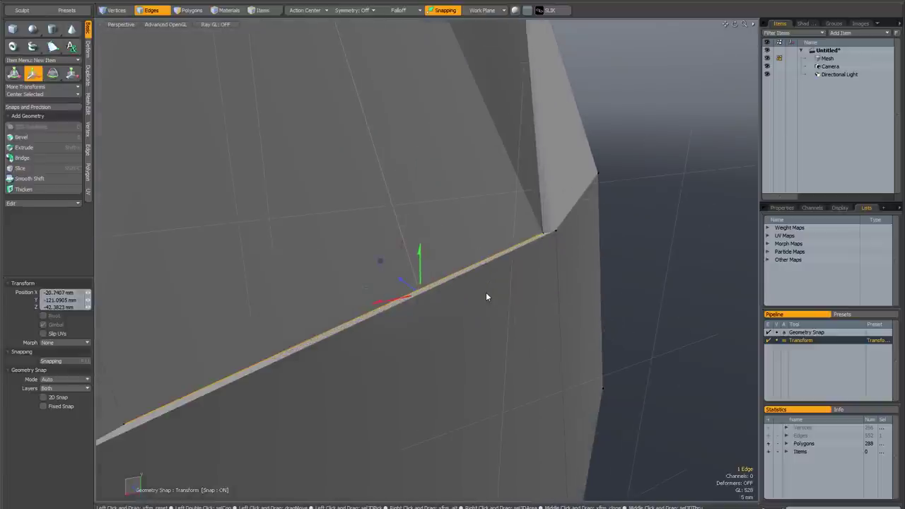
{"action": "scroll", "coordinate": [478, 292], "scroll_direction": "down", "scroll_amount": 4}
{"action": "scroll", "coordinate": [478, 289], "scroll_direction": "down", "scroll_amount": 5}
{"action": "left_click_drag", "start_coordinate": [477, 289], "coordinate": [497, 281], "text": "alt+shift"}
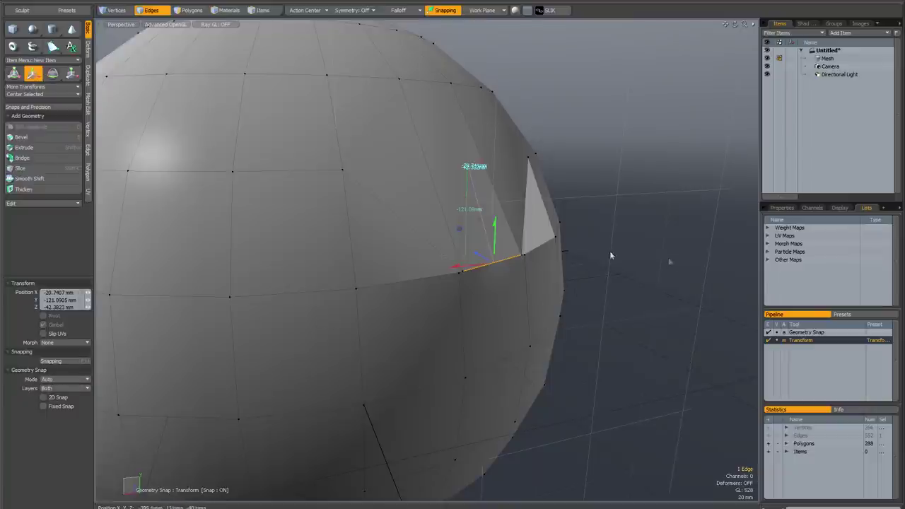
- Undo the last edge move and set the geometry snap mode to Vertex
{"action": "key", "text": "q"}
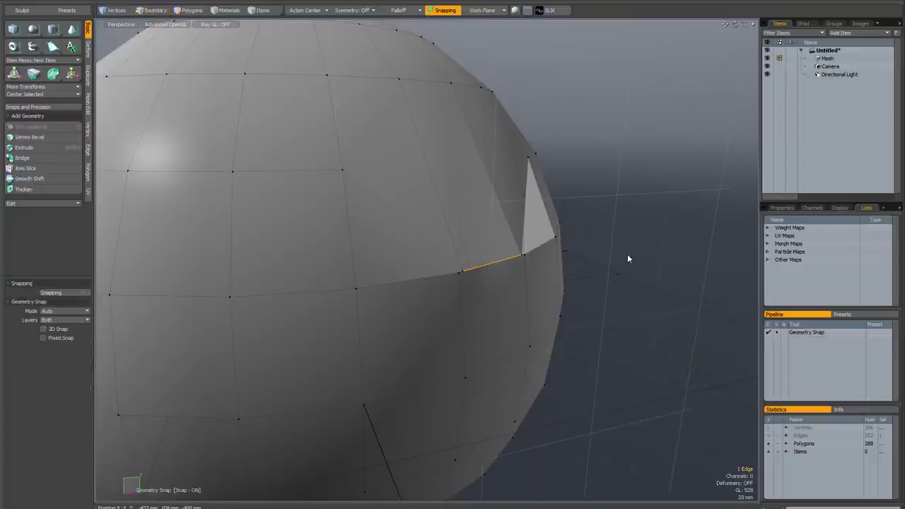
{"action": "key", "text": "ctrl+z"}
{"action": "key", "text": "2"}
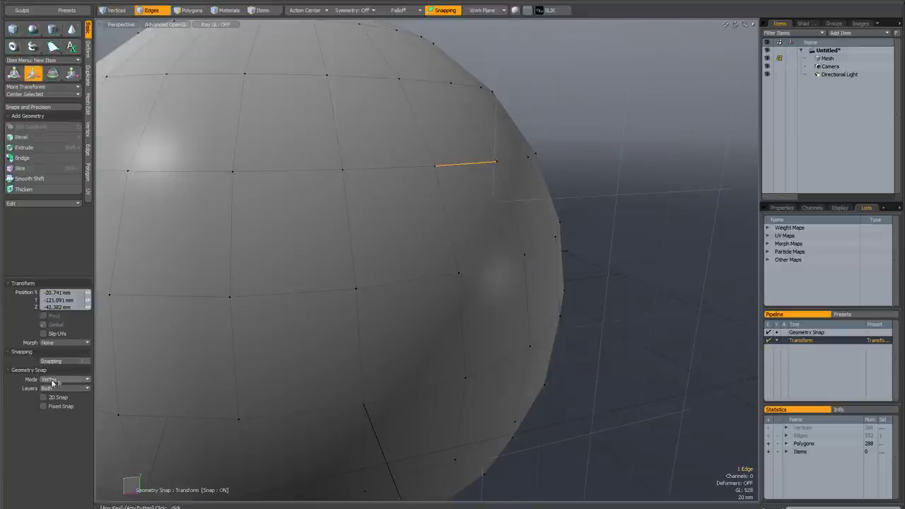
- Try to move the edge onto the one below with vertex snapping, by -34.5 mm in X and -139 mm in Y
{"action": "scroll", "coordinate": [462, 246], "scroll_direction": "up", "scroll_amount": 3}
{"action": "left_click_drag", "start_coordinate": [461, 245], "coordinate": [444, 284], "text": "alt+shift"}
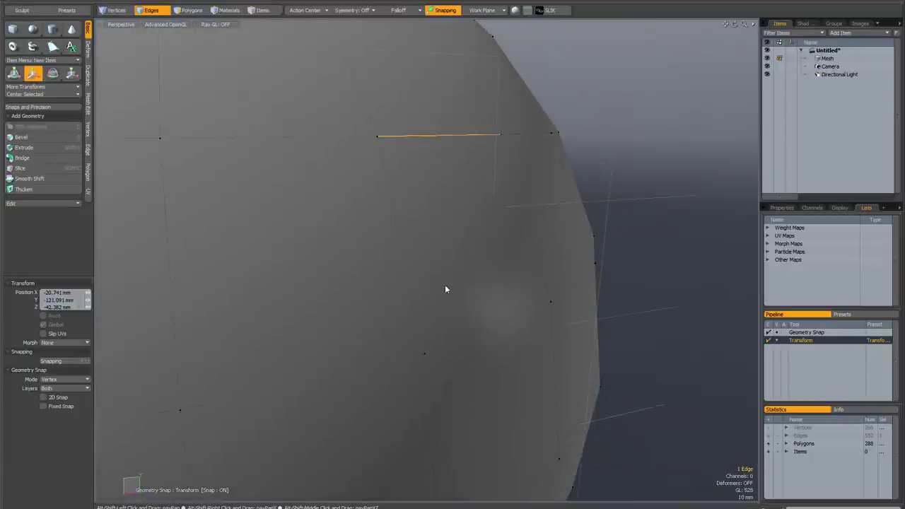
{"action": "key", "text": "space"}
{"action": "key", "text": "w"}
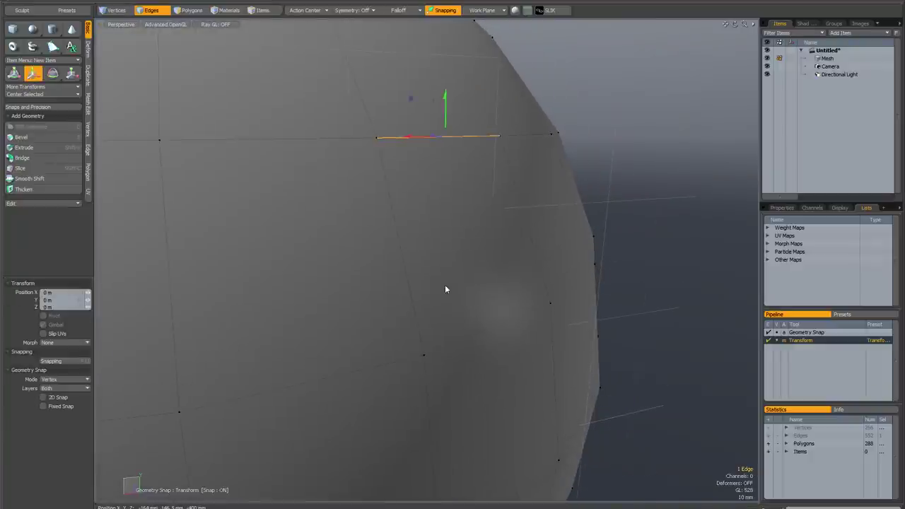
{"action": "mouse_move", "coordinate": [443, 135]}
{"action": "left_mouse_down"}
{"action": "mouse_move", "coordinate": [485, 316]}
{"action": "mouse_move", "coordinate": [441, 131]}
{"action": "mouse_move", "coordinate": [446, 137]}
{"action": "left_mouse_up"}
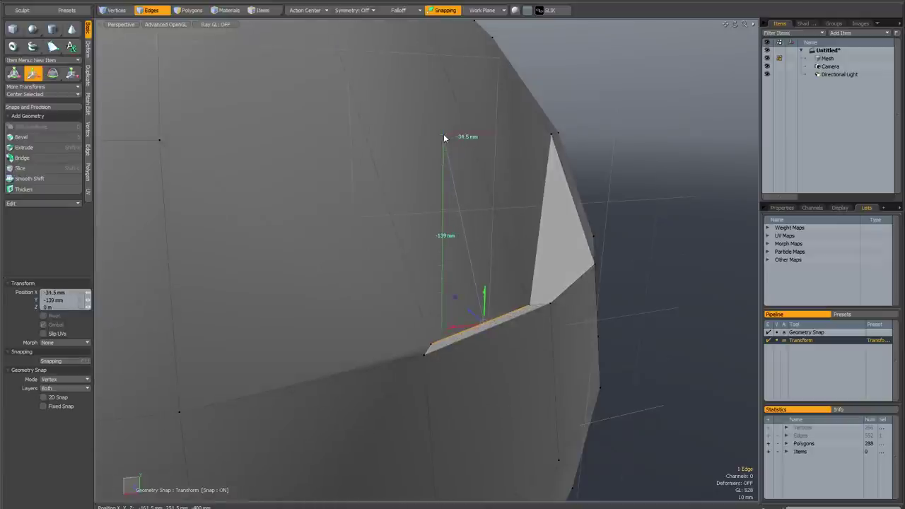
- Undo the vertex-snapped edge move, drop the transform tool and deselect the edge
{"action": "key", "text": "space"}
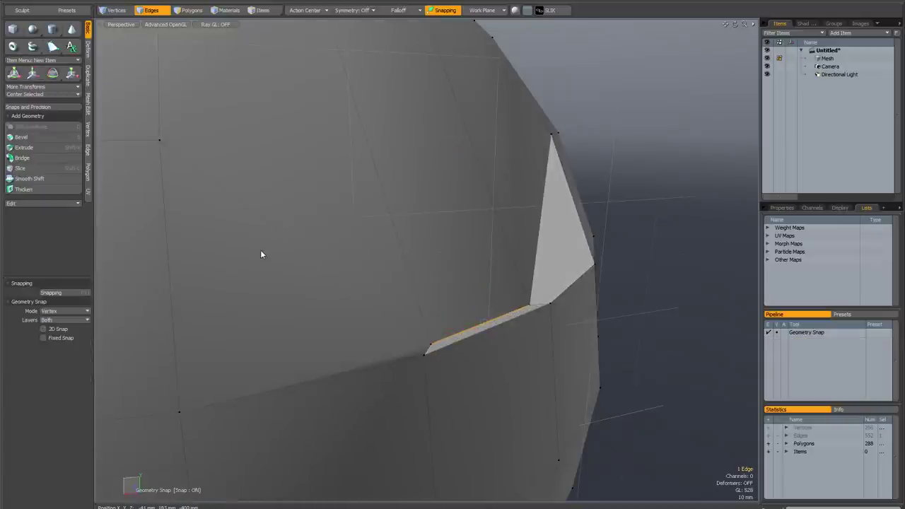
{"action": "key", "text": "ctrl+z"}
{"action": "key", "text": "ctrl+z"}
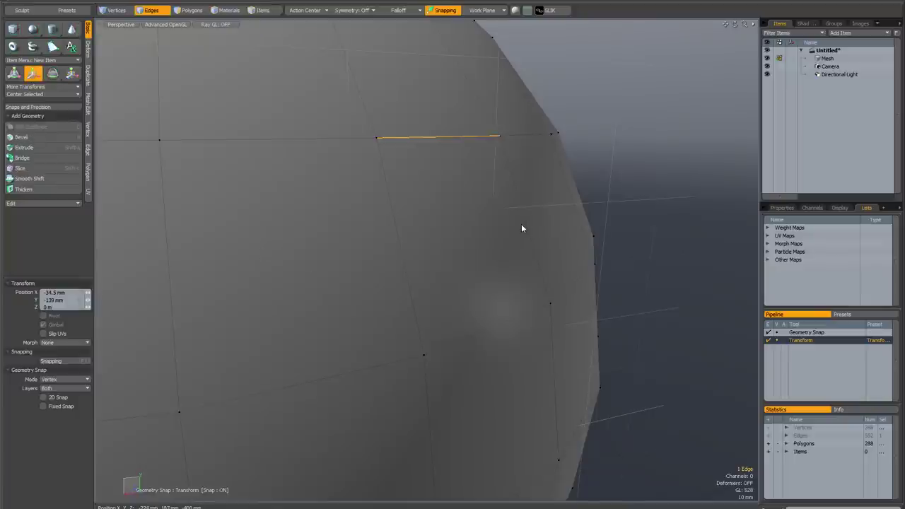
{"action": "scroll", "coordinate": [521, 225], "scroll_direction": "down", "scroll_amount": 4}
{"action": "left_click", "coordinate": [611, 212]}
{"action": "key", "text": "space"}
{"action": "left_click", "coordinate": [597, 227]}
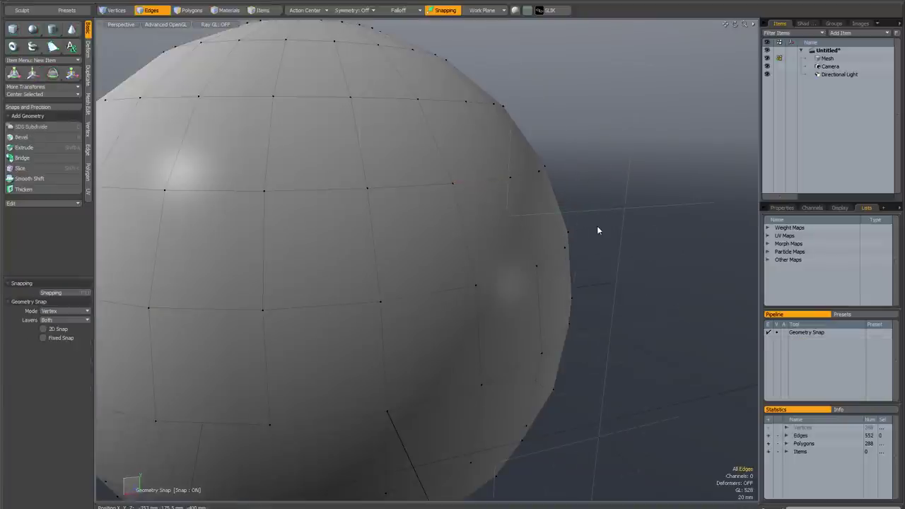
{"action": "left_click_drag", "start_coordinate": [597, 227], "coordinate": [515, 244], "text": "alt"}
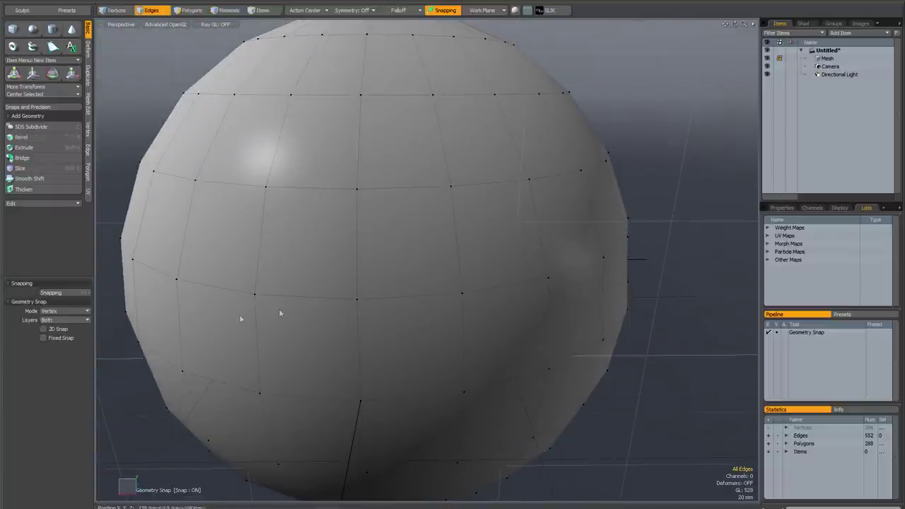
{"action": "left_click_drag", "start_coordinate": [378, 249], "coordinate": [372, 277], "text": "alt"}
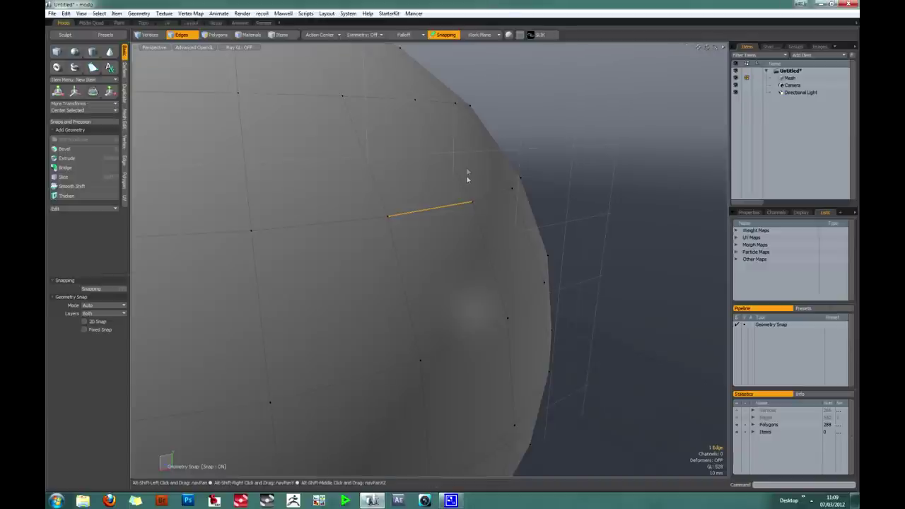
{"action": "left_click_drag", "start_coordinate": [467, 177], "coordinate": [470, 171], "text": "alt+shift"}
{"action": "key", "text": "2"}
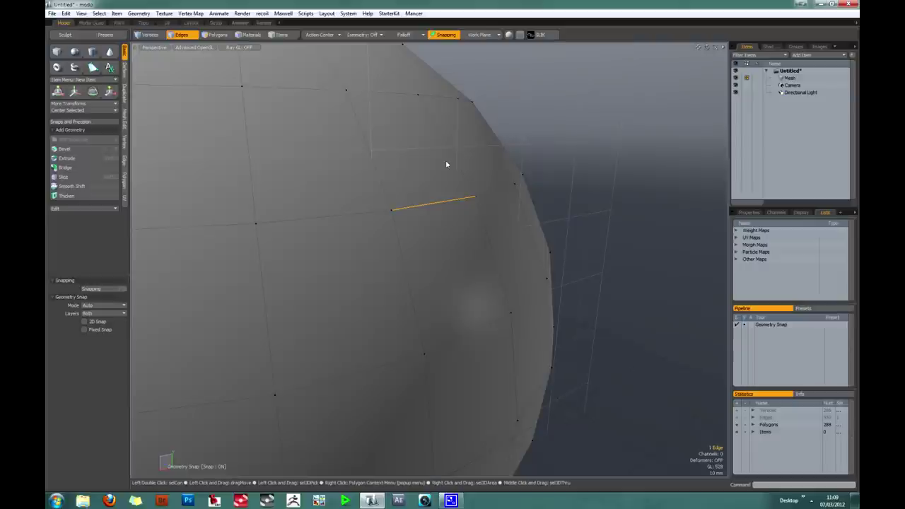
- Activate the move transform on the edge with the action center set to Selection Center Auto Axis, and check the snapping options
{"action": "key", "text": "w"}
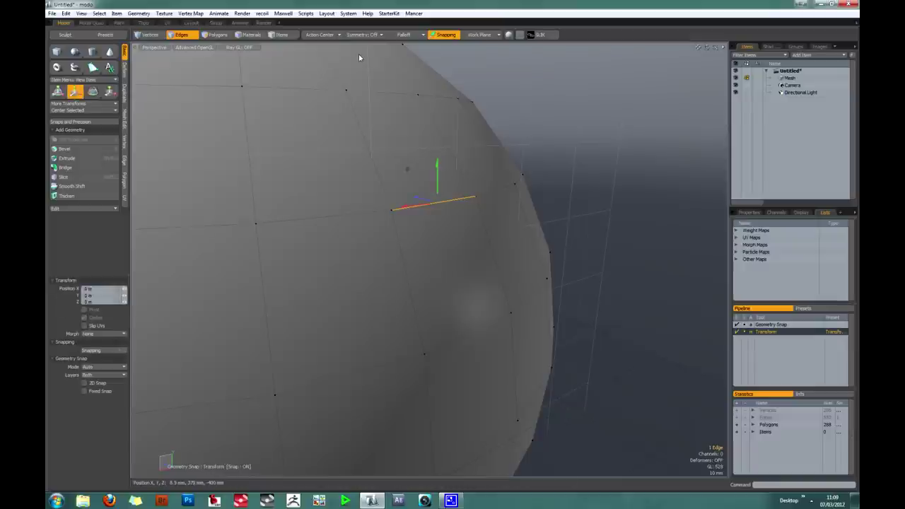
{"action": "left_click", "coordinate": [335, 37]}
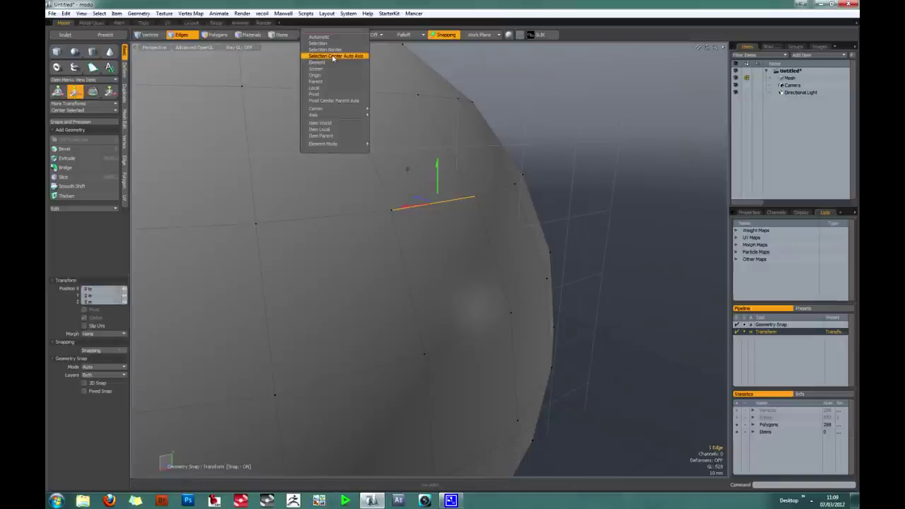
{"action": "left_click", "coordinate": [350, 59]}
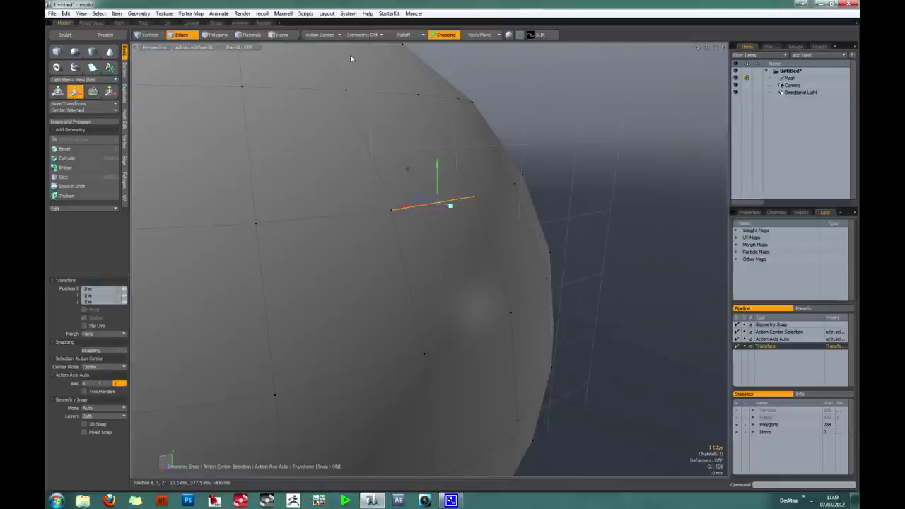
{"action": "left_click_drag", "start_coordinate": [433, 172], "coordinate": [449, 210], "text": "alt"}
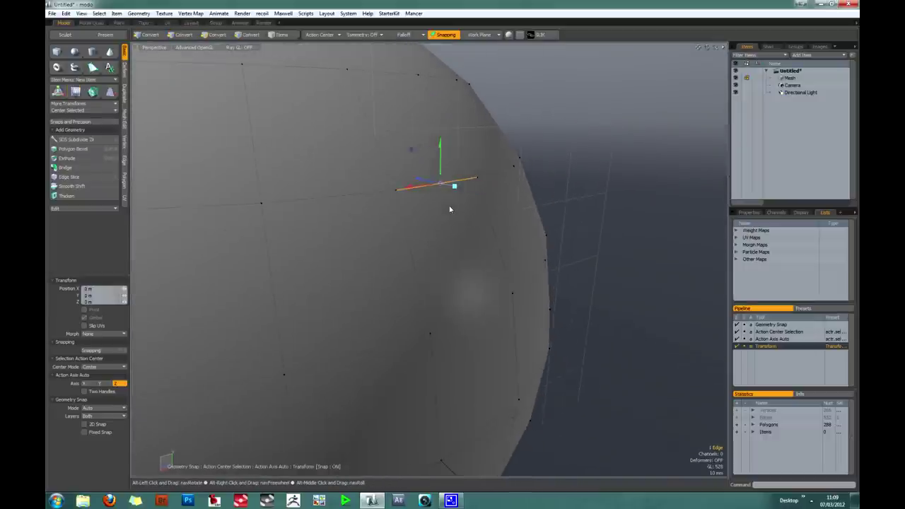
{"action": "key", "text": "F11"}
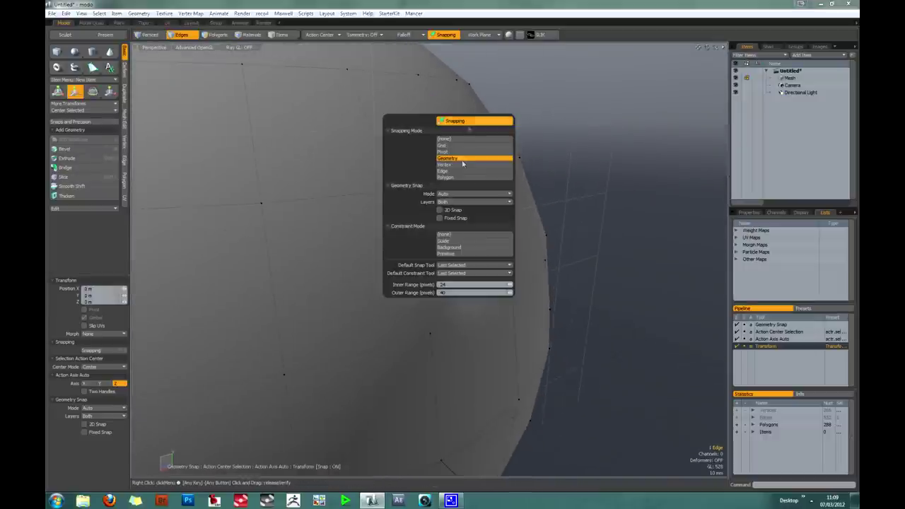
{"action": "left_click_drag", "start_coordinate": [476, 204], "coordinate": [425, 209], "text": "alt"}
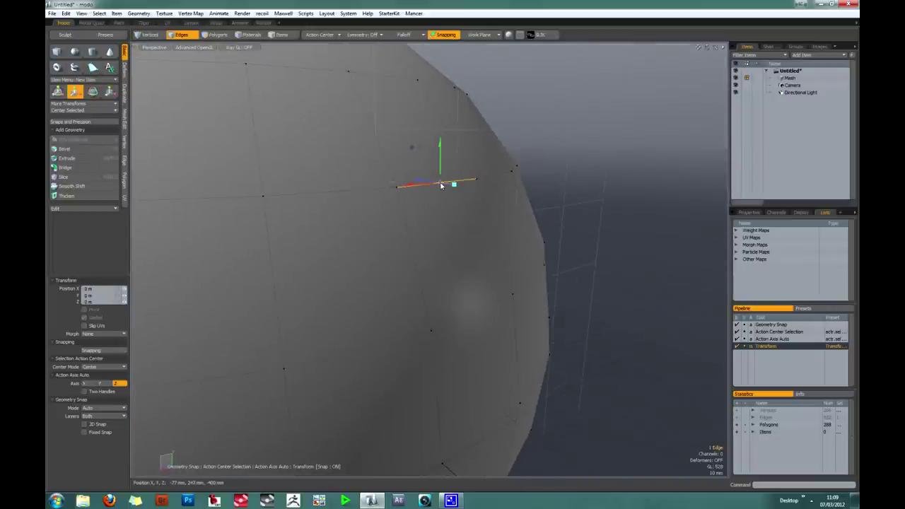
- Try to snap the edge by its center onto the edge below, by about -6.5 mm X, -120.6 mm Y and -49 mm Z
{"action": "left_click_drag", "start_coordinate": [441, 185], "coordinate": [475, 257]}
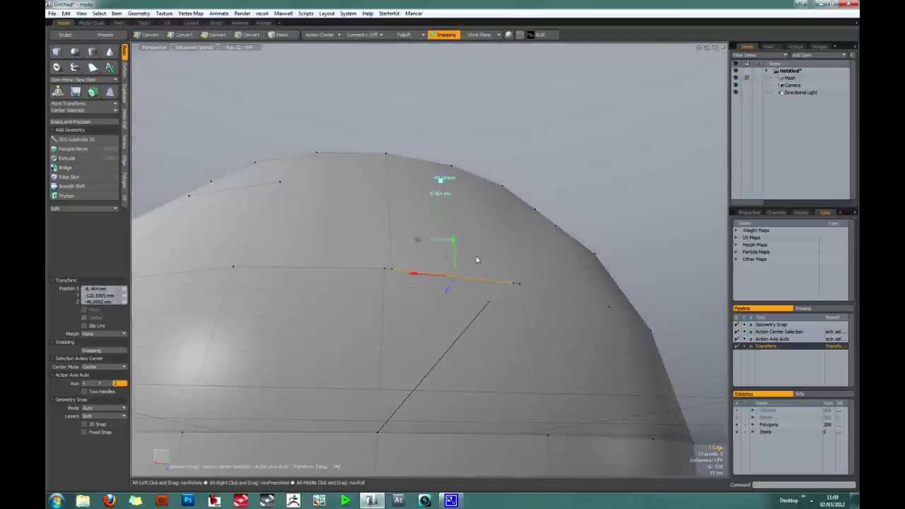
{"action": "scroll", "coordinate": [476, 256], "scroll_direction": "up", "scroll_amount": 2}
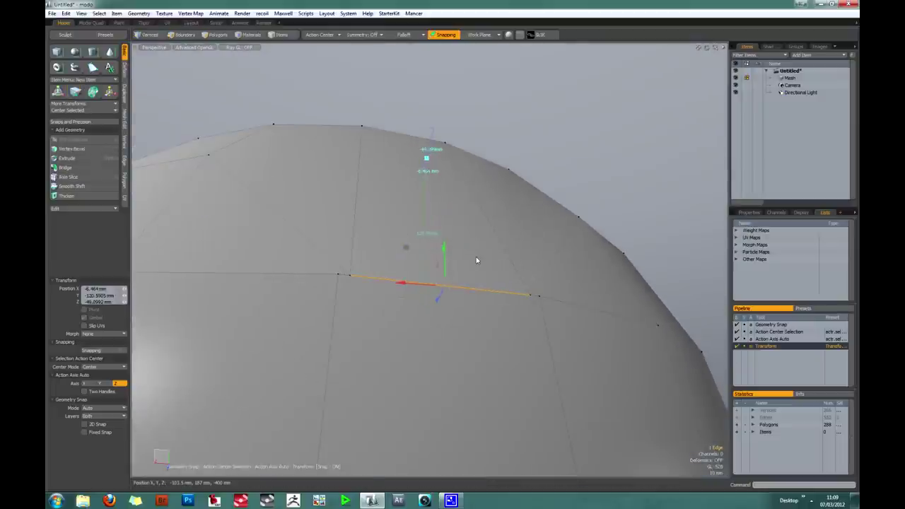
{"action": "left_click_drag", "start_coordinate": [476, 257], "coordinate": [460, 287], "text": "alt"}
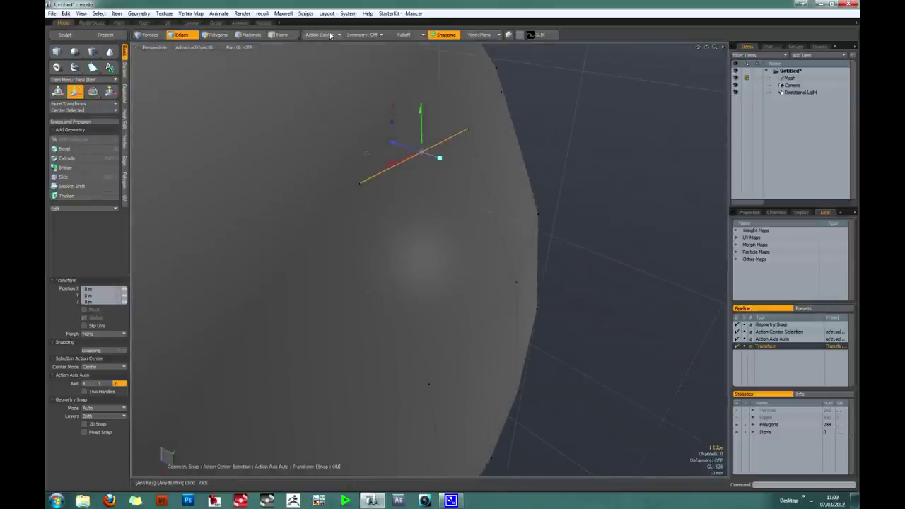
- Try the same center-snapped move of the edge again and inspect how its ends fit the edge below
{"action": "left_click_drag", "start_coordinate": [435, 192], "coordinate": [421, 147], "text": "alt"}
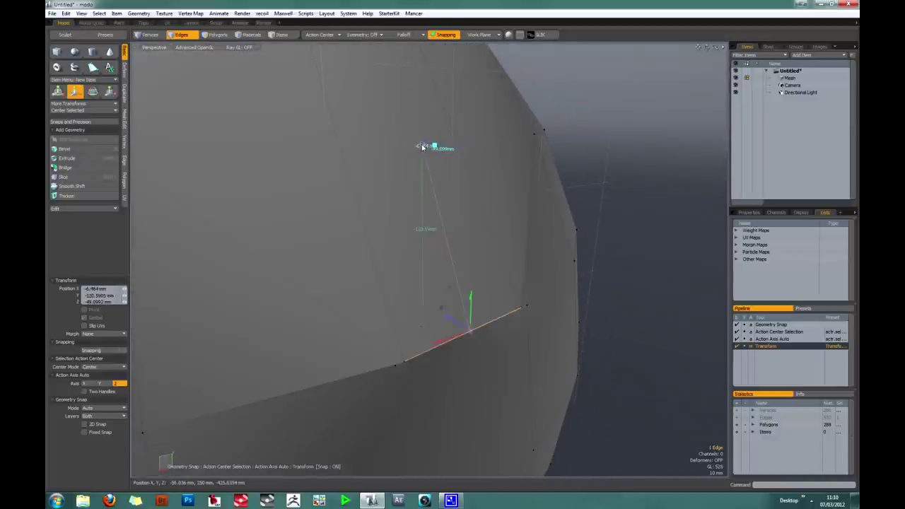
{"action": "left_click_drag", "start_coordinate": [481, 175], "coordinate": [428, 91], "text": "alt"}
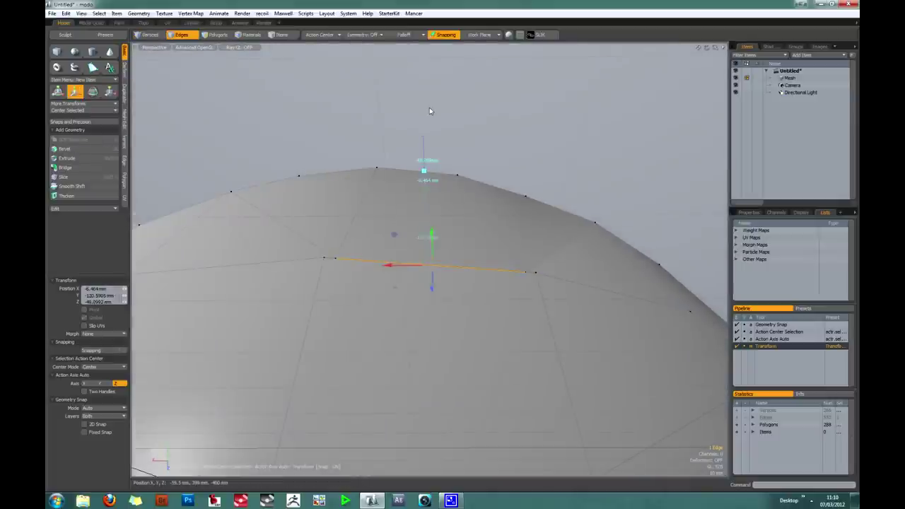
{"action": "left_click_drag", "start_coordinate": [460, 271], "coordinate": [452, 219], "text": "alt"}
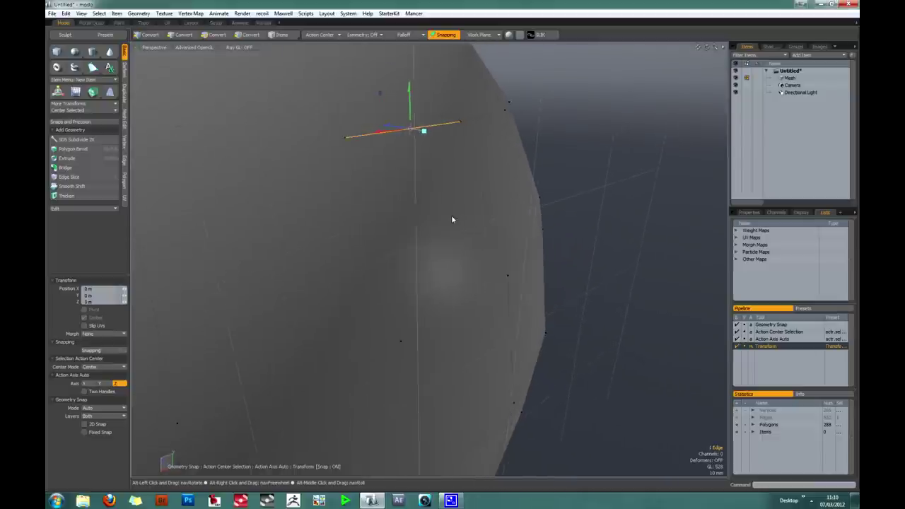
- Aim the transform's action axis from the selected edge's center at the edge below
{"action": "left_click_drag", "start_coordinate": [452, 217], "coordinate": [459, 223], "text": "alt"}
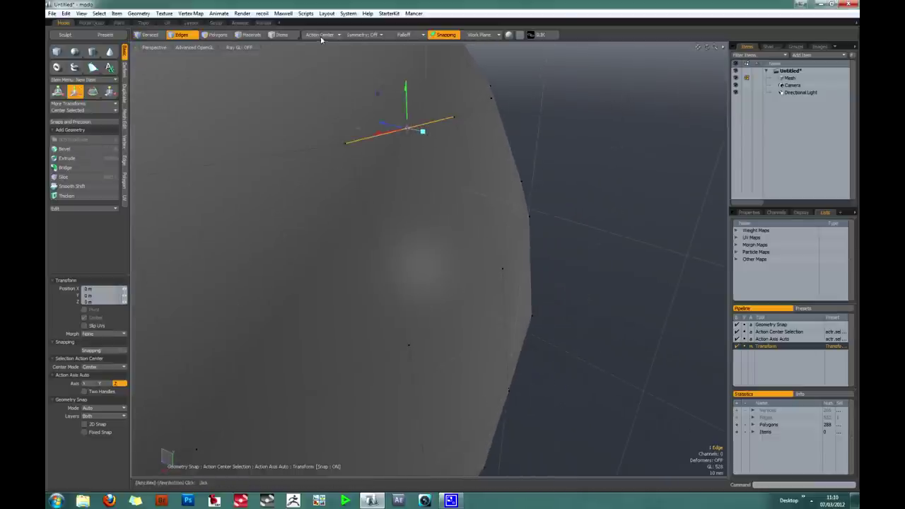
{"action": "left_click", "coordinate": [423, 134]}
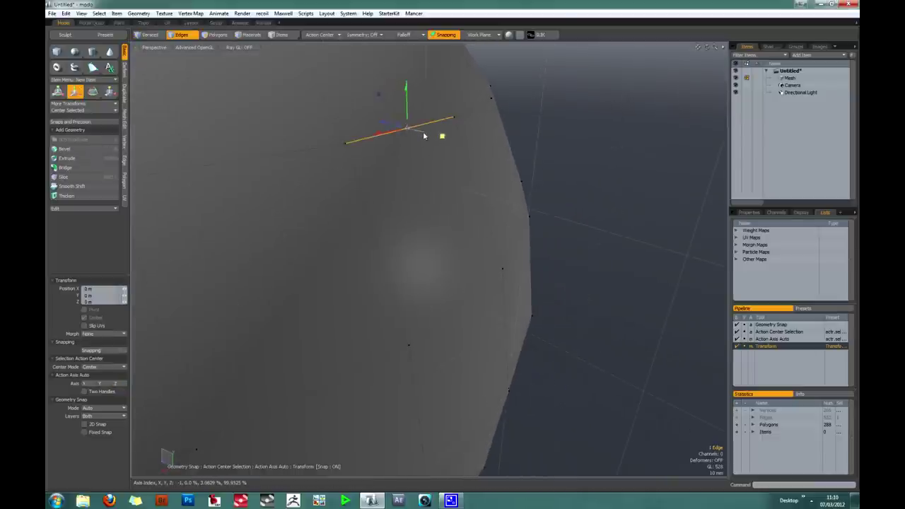
{"action": "left_click_drag", "start_coordinate": [423, 136], "coordinate": [424, 136]}
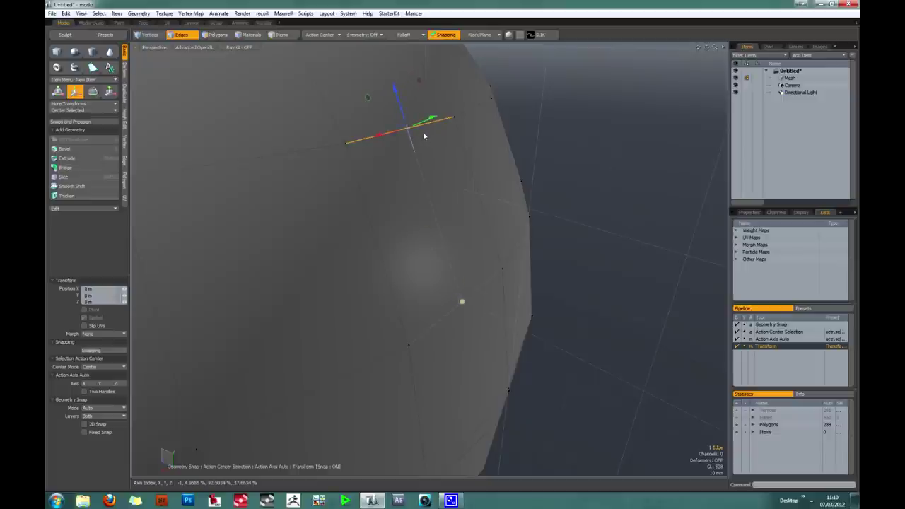
- Try to slide the edge along the realigned Z axis by about -130.4 mm and inspect its fit up close
{"action": "left_click_drag", "start_coordinate": [476, 285], "coordinate": [446, 260], "text": "alt"}
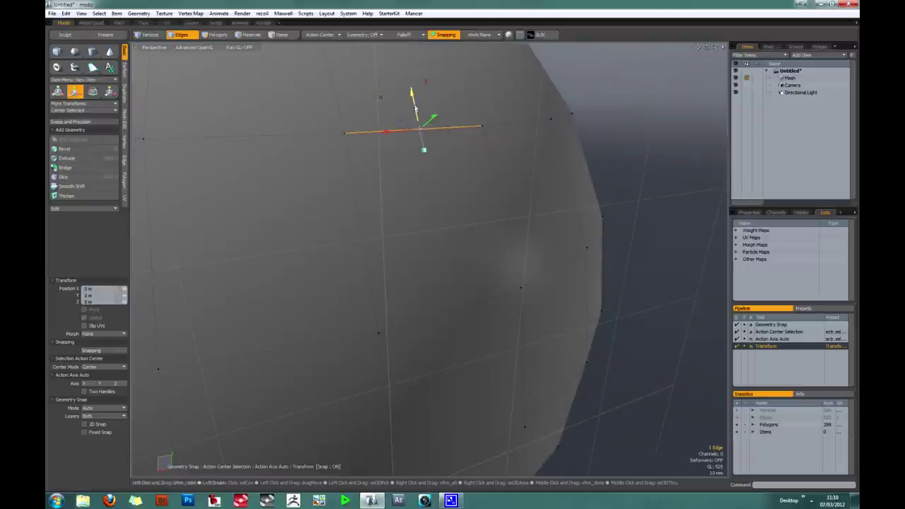
{"action": "left_click_drag", "start_coordinate": [414, 107], "coordinate": [416, 108]}
{"action": "left_click_drag", "start_coordinate": [469, 350], "coordinate": [440, 278], "text": "alt"}
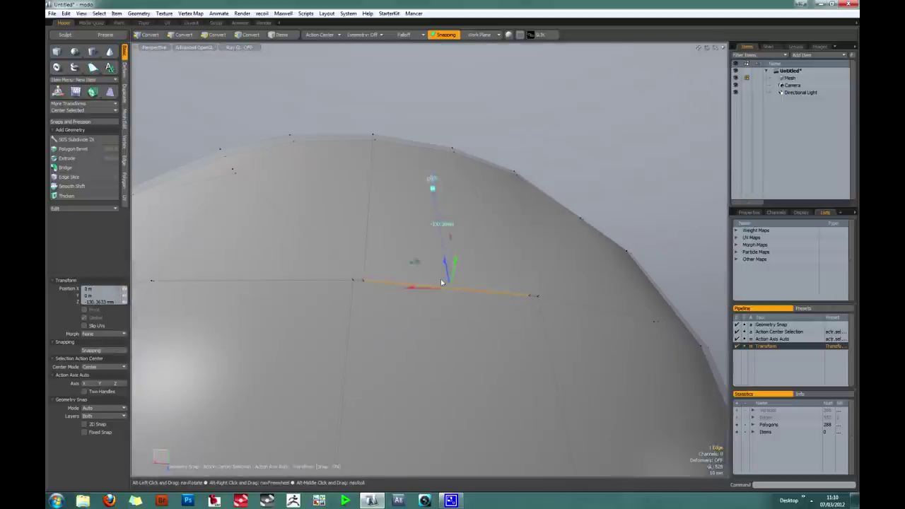
{"action": "scroll", "coordinate": [465, 310], "scroll_direction": "up", "scroll_amount": 5}
{"action": "scroll", "coordinate": [465, 309], "scroll_direction": "up", "scroll_amount": 2}
{"action": "scroll", "coordinate": [460, 260], "scroll_direction": "down", "scroll_amount": 7}
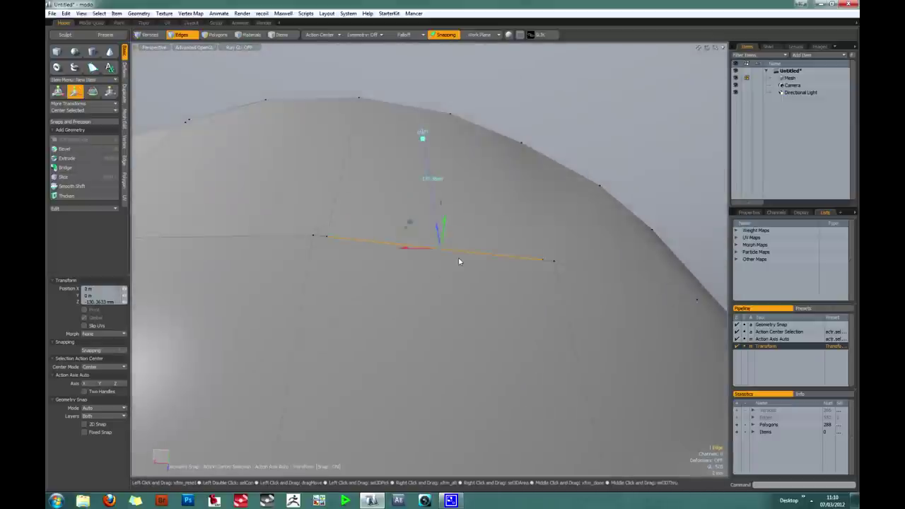
{"action": "left_click_drag", "start_coordinate": [466, 283], "coordinate": [495, 331], "text": "alt"}
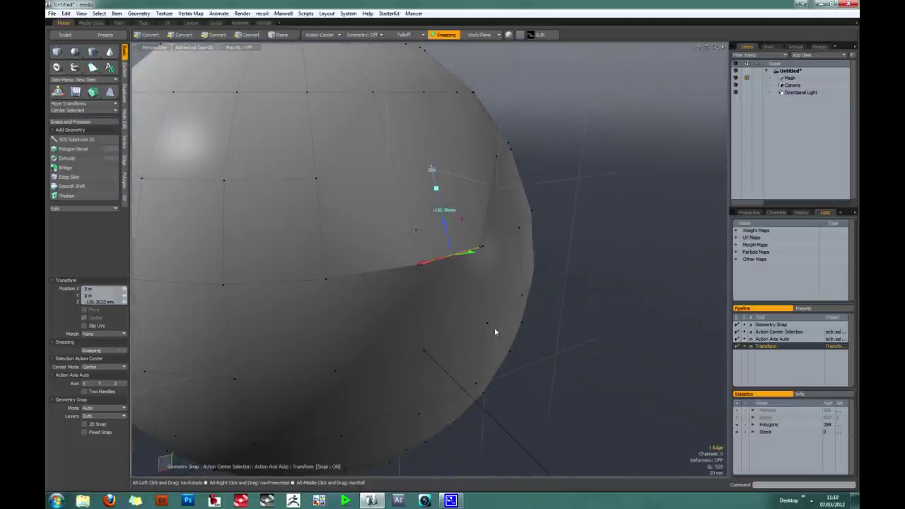
{"action": "scroll", "coordinate": [436, 238], "scroll_direction": "up", "scroll_amount": 4}
{"action": "scroll", "coordinate": [436, 238], "scroll_direction": "down", "scroll_amount": 5}
{"action": "mouse_move", "coordinate": [436, 239]}
{"action": "left_mouse_down", "text": "alt"}
{"action": "mouse_move", "coordinate": [438, 251]}
{"action": "mouse_move", "coordinate": [430, 242]}
{"action": "mouse_move", "coordinate": [440, 239]}
{"action": "left_mouse_up", "text": "alt"}
- Set the action center to Element, align it to the polygon below the edge, and change only its center to Selection
{"action": "left_click", "coordinate": [322, 35]}
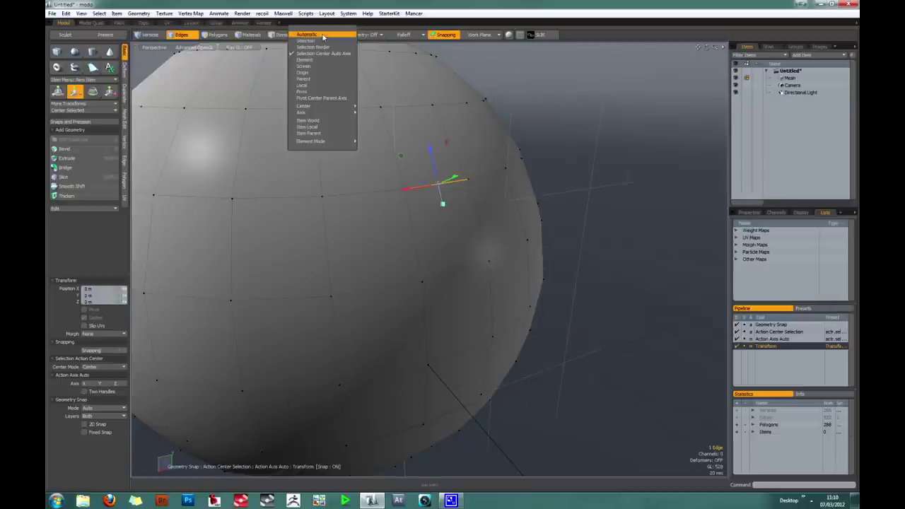
{"action": "left_click", "coordinate": [304, 59]}
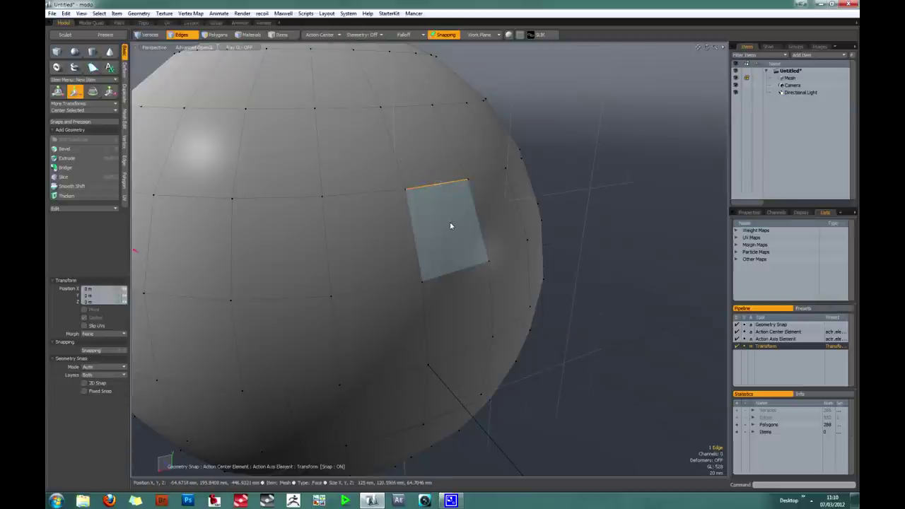
{"action": "left_click_drag", "start_coordinate": [444, 212], "coordinate": [398, 186], "text": "alt"}
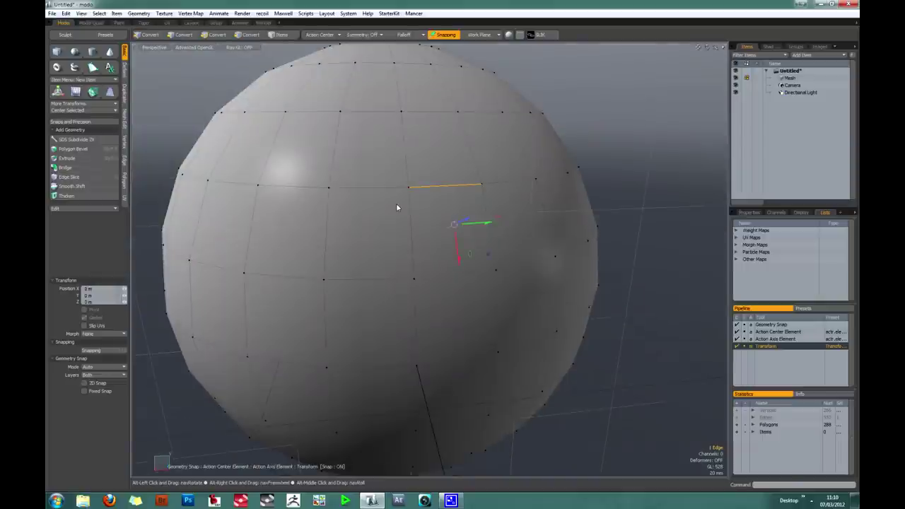
{"action": "left_click", "coordinate": [319, 35]}
{"action": "mouse_move", "coordinate": [326, 111]}
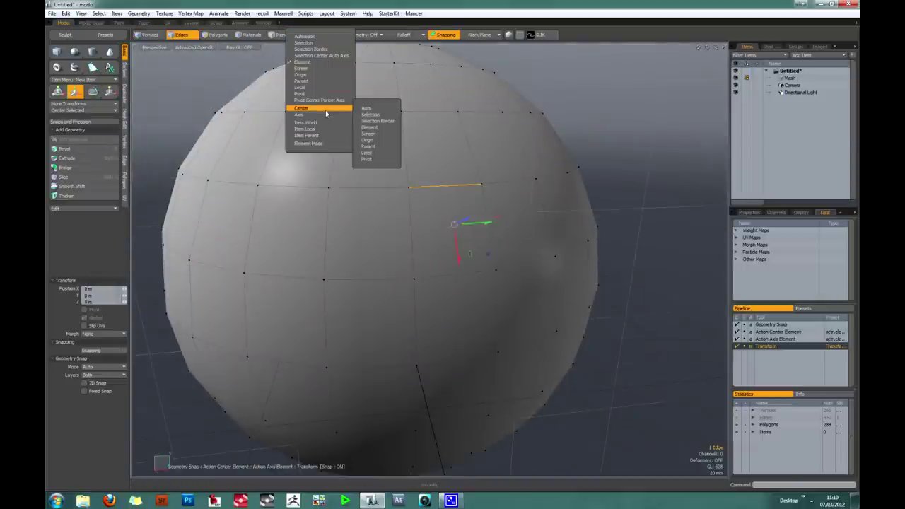
{"action": "left_click", "coordinate": [378, 113]}
- Try to slide the edge along the element-aligned X axis by about 130.4 mm and inspect its fit up close
{"action": "left_click_drag", "start_coordinate": [432, 265], "coordinate": [450, 257], "text": "alt"}
{"action": "left_click_drag", "start_coordinate": [444, 202], "coordinate": [444, 205]}
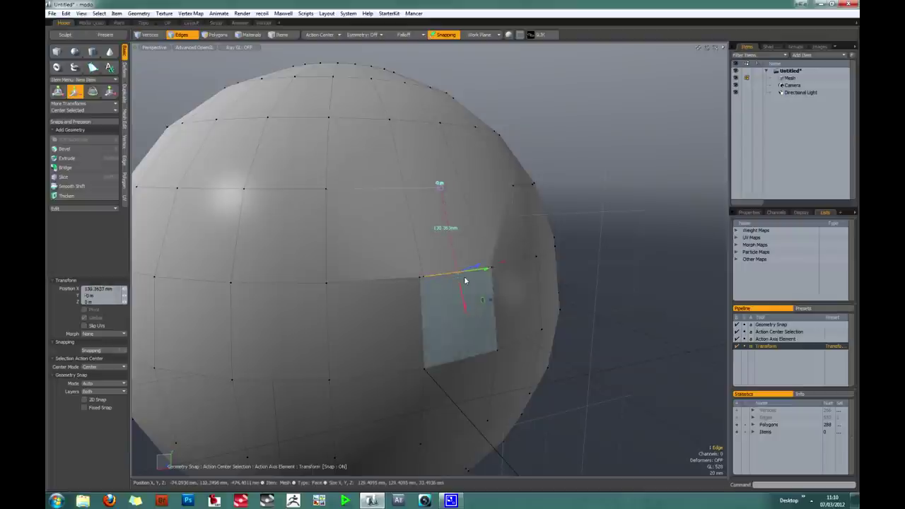
{"action": "scroll", "coordinate": [464, 278], "scroll_direction": "up", "scroll_amount": 8}
{"action": "left_click_drag", "start_coordinate": [464, 278], "coordinate": [432, 245], "text": "alt"}
{"action": "scroll", "coordinate": [459, 210], "scroll_direction": "up", "scroll_amount": 3}
{"action": "scroll", "coordinate": [460, 210], "scroll_direction": "down", "scroll_amount": 3}
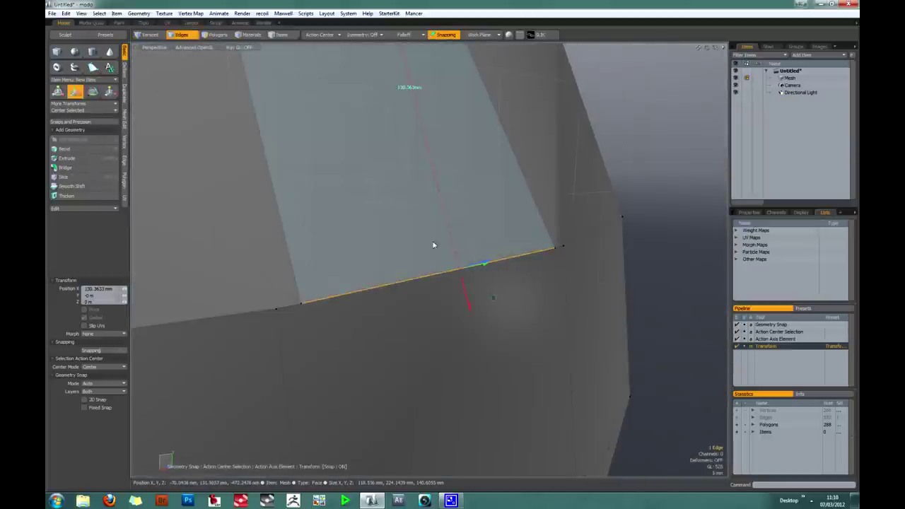
- Undo the last edge move and reset the action center by choosing Automatic and switching it off again
{"action": "key", "text": "ctrl+z"}
{"action": "scroll", "coordinate": [414, 185], "scroll_direction": "down", "scroll_amount": 6}
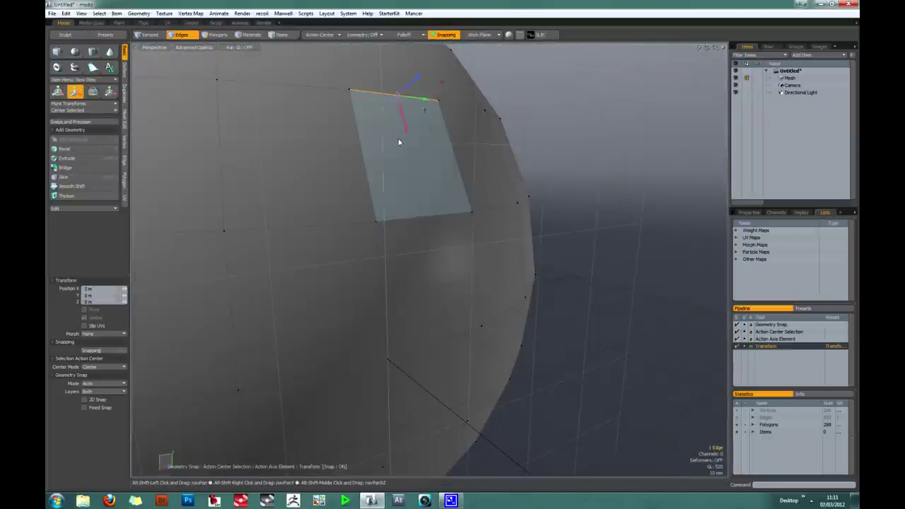
{"action": "mouse_move", "coordinate": [412, 188]}
{"action": "left_mouse_down", "text": "alt"}
{"action": "mouse_move", "coordinate": [424, 197]}
{"action": "mouse_move", "coordinate": [351, 193]}
{"action": "mouse_move", "coordinate": [409, 196]}
{"action": "left_mouse_up", "text": "alt"}
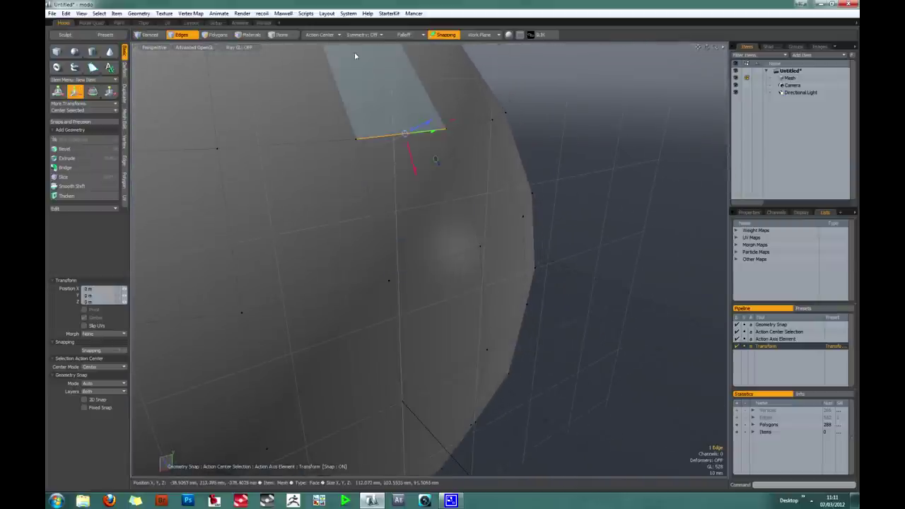
{"action": "left_click", "coordinate": [322, 35]}
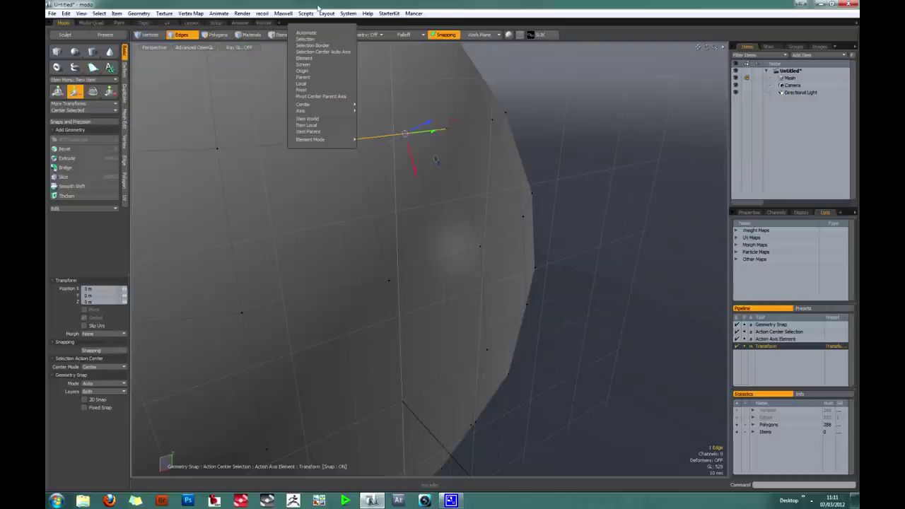
{"action": "left_click", "coordinate": [305, 32]}
{"action": "left_click", "coordinate": [313, 34]}
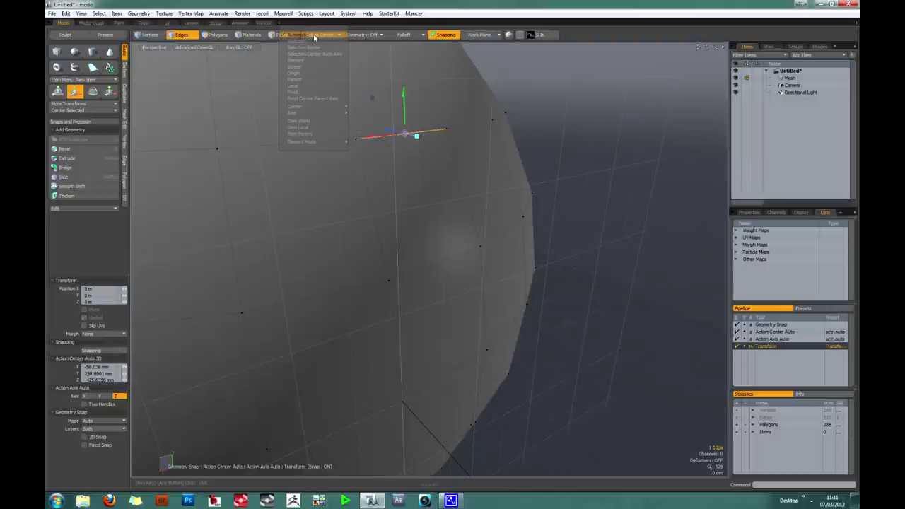
{"action": "left_click", "coordinate": [313, 36]}
- Try to snap the edge downward without an action center, by about 37.5 mm X, -109.4 mm Y and -86.2 mm Z
{"action": "left_click_drag", "start_coordinate": [426, 154], "coordinate": [398, 144], "text": "alt"}
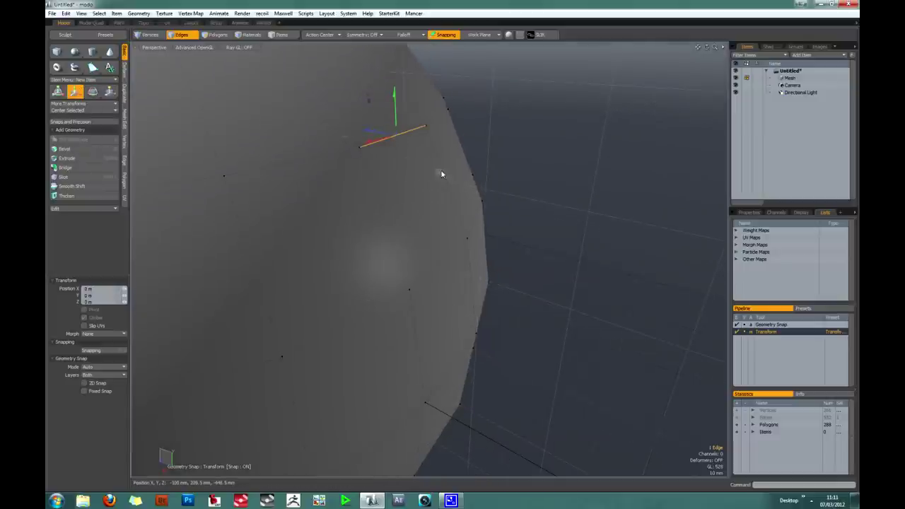
{"action": "left_click_drag", "start_coordinate": [397, 138], "coordinate": [418, 150]}
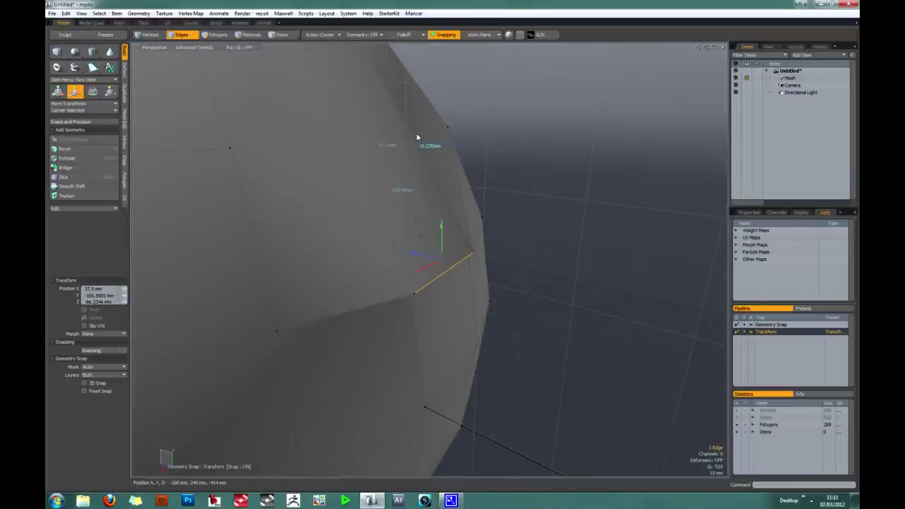
{"action": "left_click_drag", "start_coordinate": [442, 166], "coordinate": [461, 175], "text": "alt"}
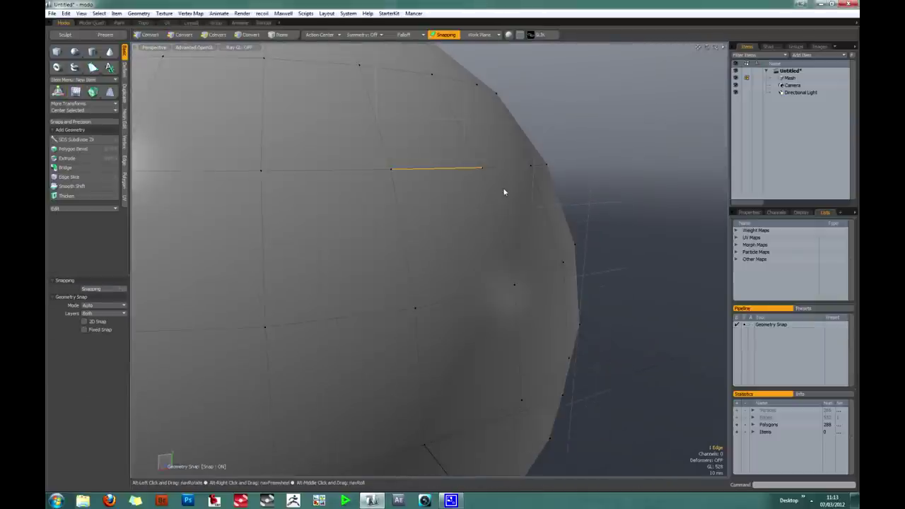
- Try to move the selected edge outward from the sphere's surface and drop the transform tool
{"action": "left_click_drag", "start_coordinate": [504, 192], "coordinate": [499, 198], "text": "alt"}
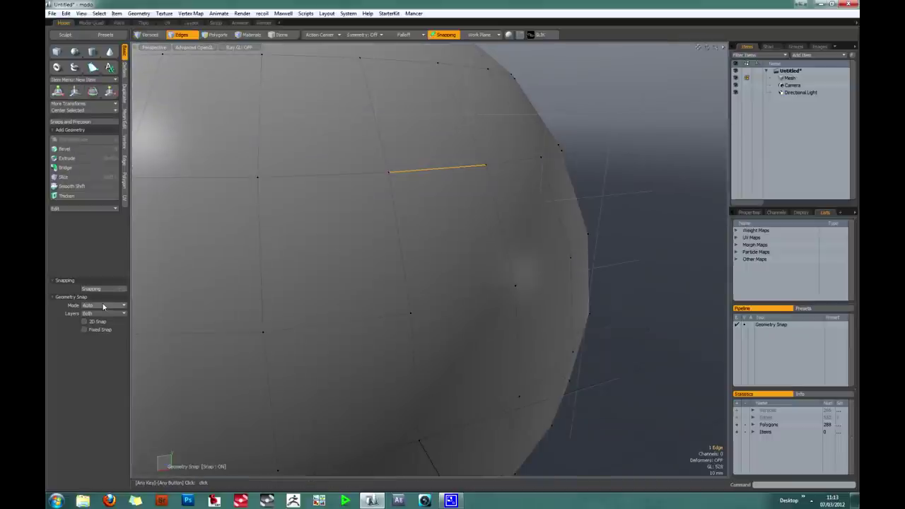
{"action": "left_click_drag", "start_coordinate": [479, 232], "coordinate": [418, 172], "text": "alt"}
{"action": "key", "text": "w"}
{"action": "key", "text": "space"}
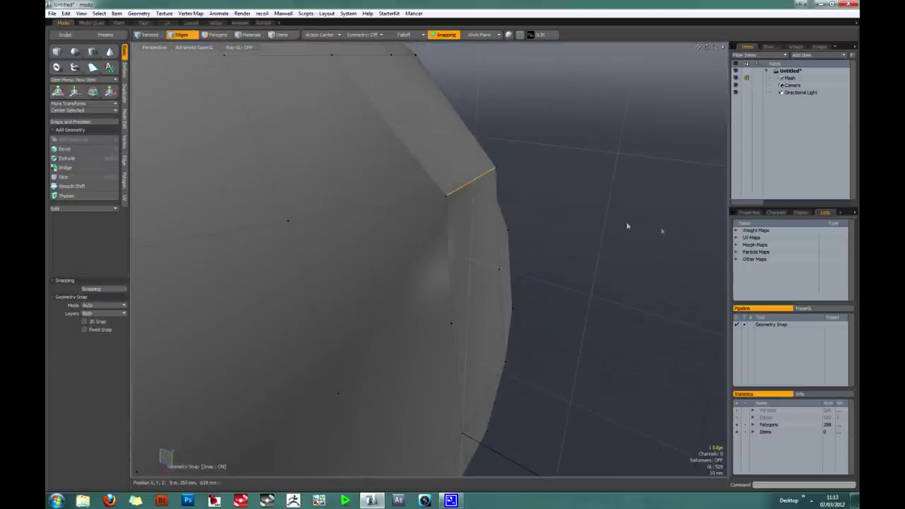
- Undo the last edge move and the geometry snap mode change
{"action": "key", "text": "1"}
{"action": "key", "text": "ctrl+z"}
{"action": "key", "text": "ctrl+z"}
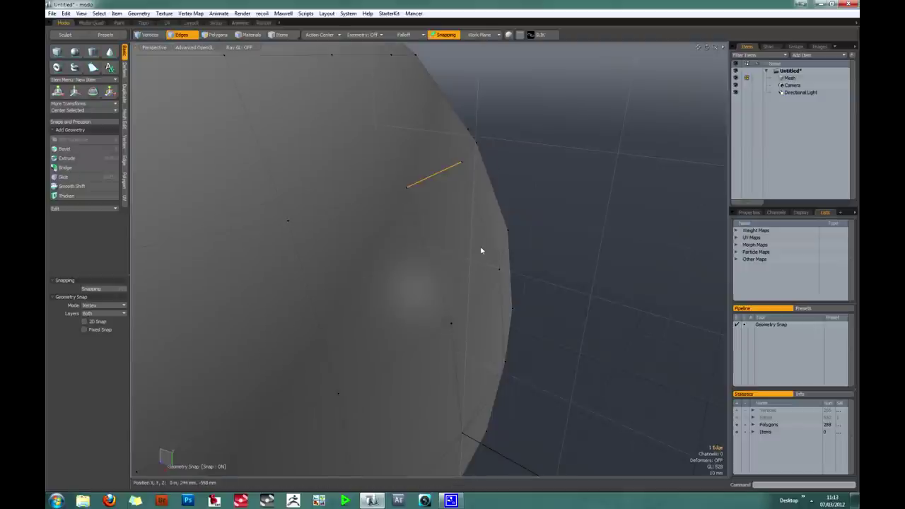
- Set the geometry snap mode to Auto
{"action": "left_click_drag", "start_coordinate": [607, 188], "coordinate": [568, 196], "text": "alt"}
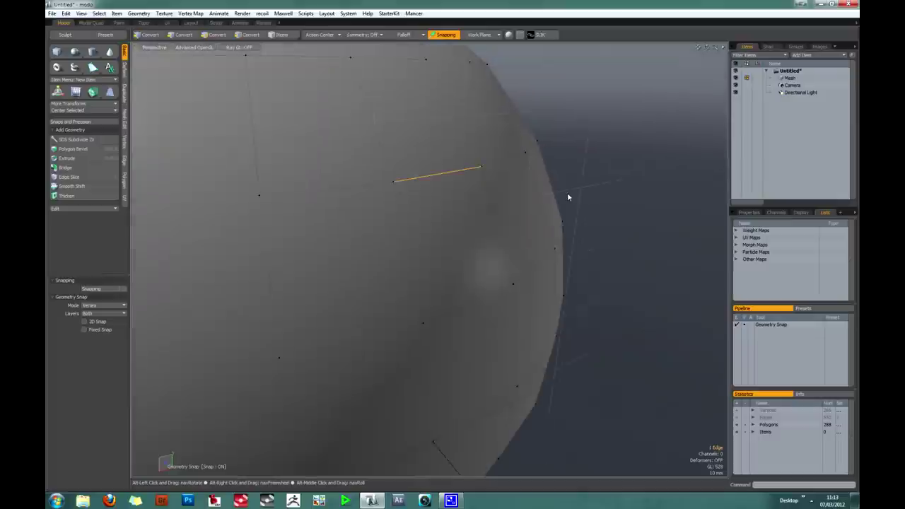
{"action": "left_click", "coordinate": [107, 307]}
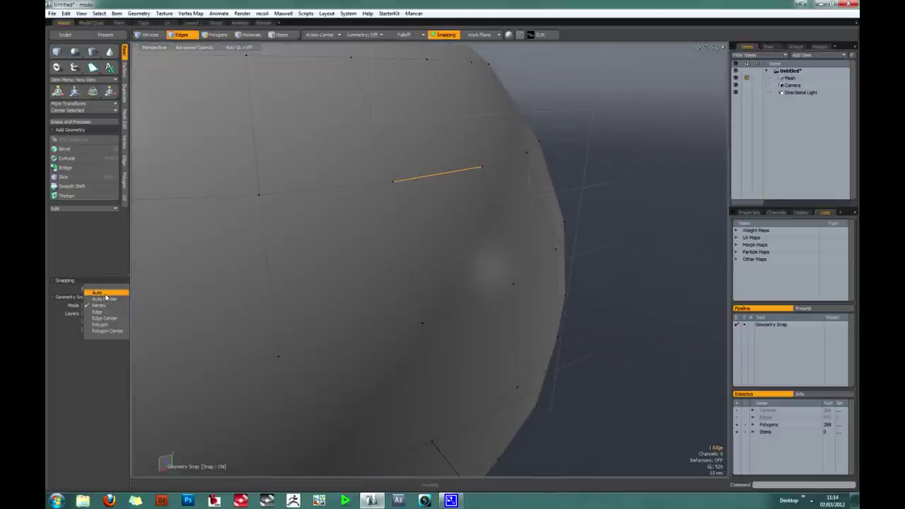
{"action": "left_click", "coordinate": [105, 294]}
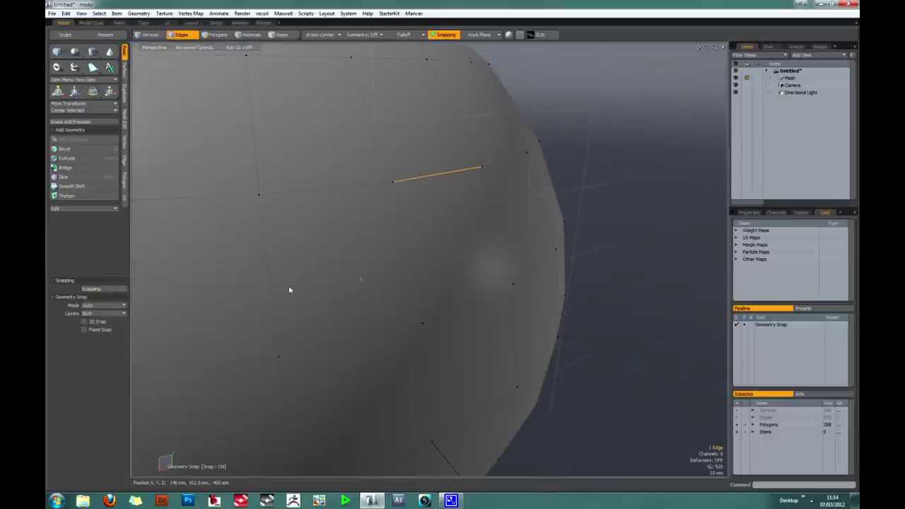
{"action": "left_click", "coordinate": [109, 306]}
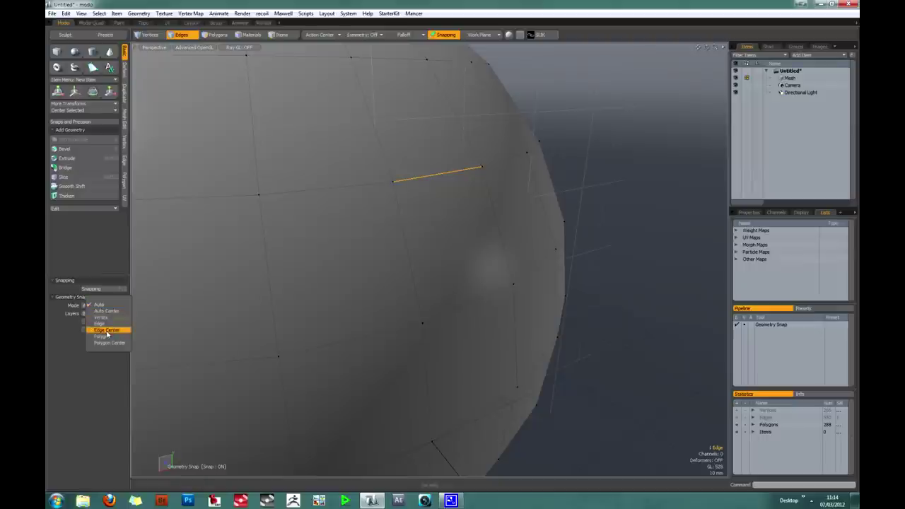
{"action": "left_click", "coordinate": [100, 304]}
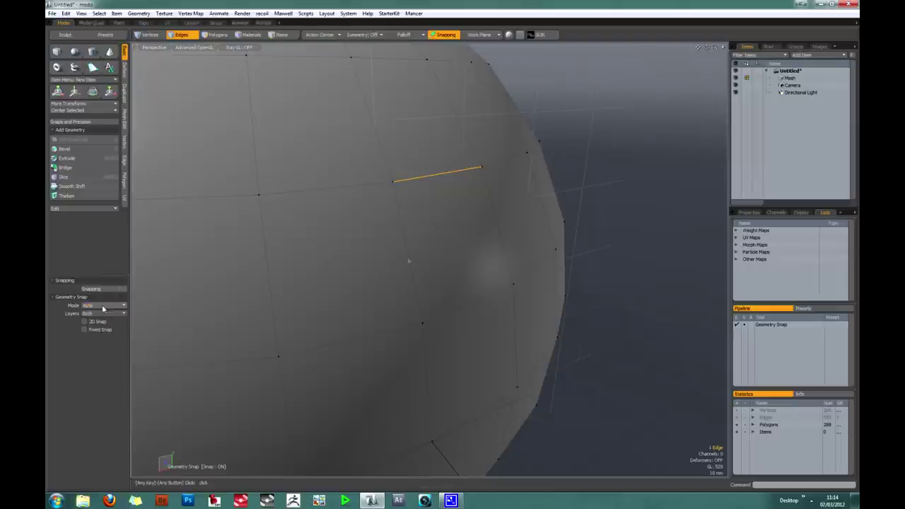
- Restart the Move tool on the selected edge with a selection-based action center and automatic axis
{"action": "left_click_drag", "start_coordinate": [518, 247], "coordinate": [488, 238], "text": "alt"}
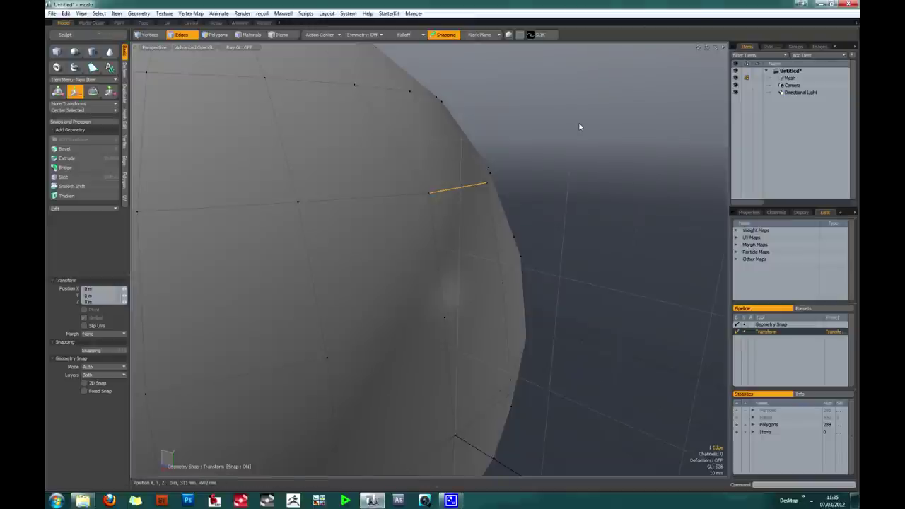
{"action": "left_click_drag", "start_coordinate": [555, 132], "coordinate": [551, 133], "text": "alt"}
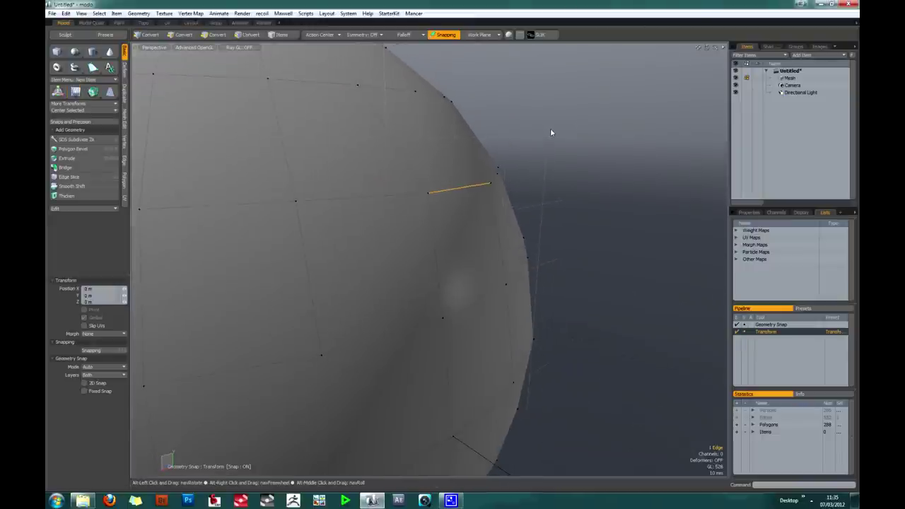
{"action": "mouse_move", "coordinate": [542, 190]}
{"action": "left_mouse_down", "text": "alt"}
{"action": "mouse_move", "coordinate": [590, 198]}
{"action": "mouse_move", "coordinate": [525, 196]}
{"action": "mouse_move", "coordinate": [551, 196]}
{"action": "left_mouse_up", "text": "alt"}
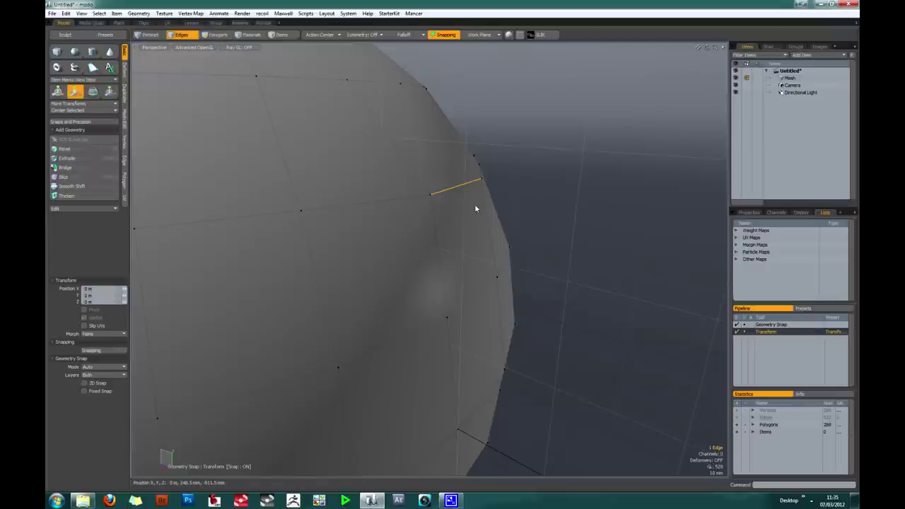
{"action": "key", "text": "space"}
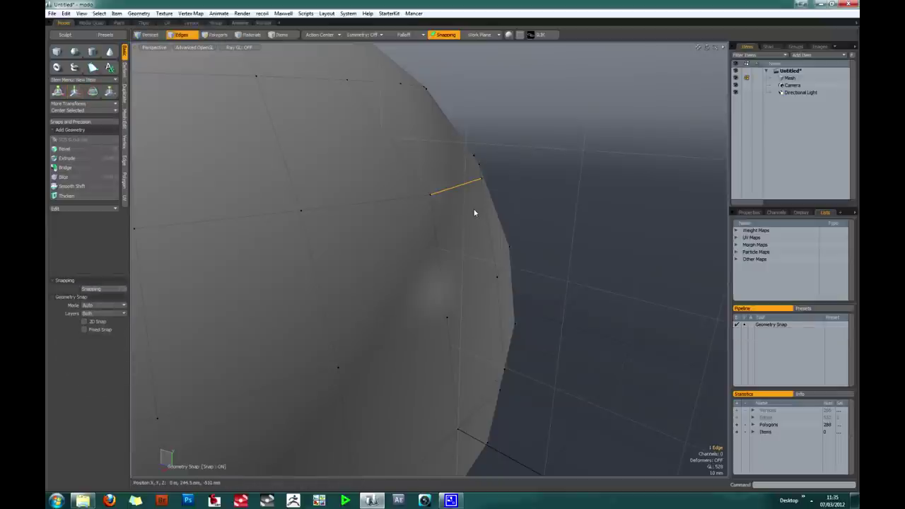
{"action": "key", "text": "w"}
{"action": "left_click_drag", "start_coordinate": [467, 204], "coordinate": [455, 224], "text": "alt"}
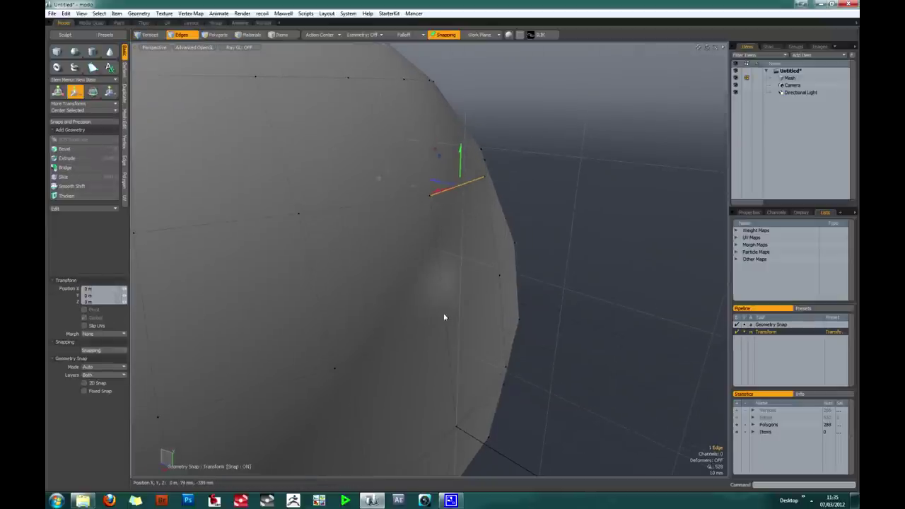
{"action": "left_click_drag", "start_coordinate": [445, 317], "coordinate": [380, 154], "text": "alt"}
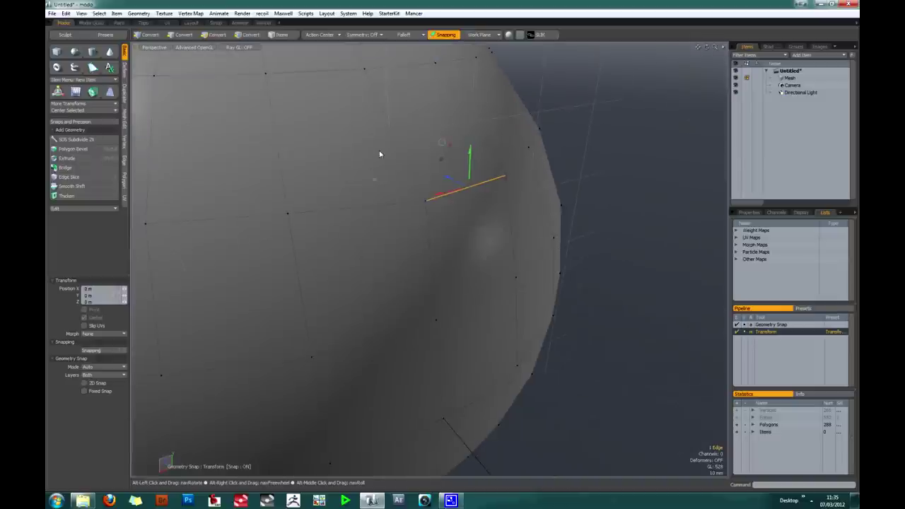
{"action": "left_click", "coordinate": [320, 34]}
{"action": "left_click", "coordinate": [321, 54]}
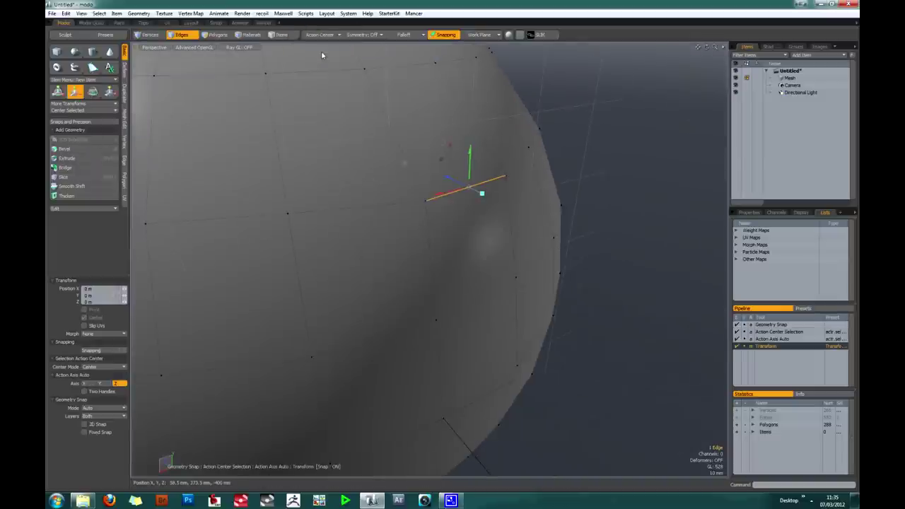
- Snap the action axis handle to the selected edge's end vertex and move the edge outward by 28.4936 mm in X
{"action": "scroll", "coordinate": [475, 186], "scroll_direction": "up", "scroll_amount": 4}
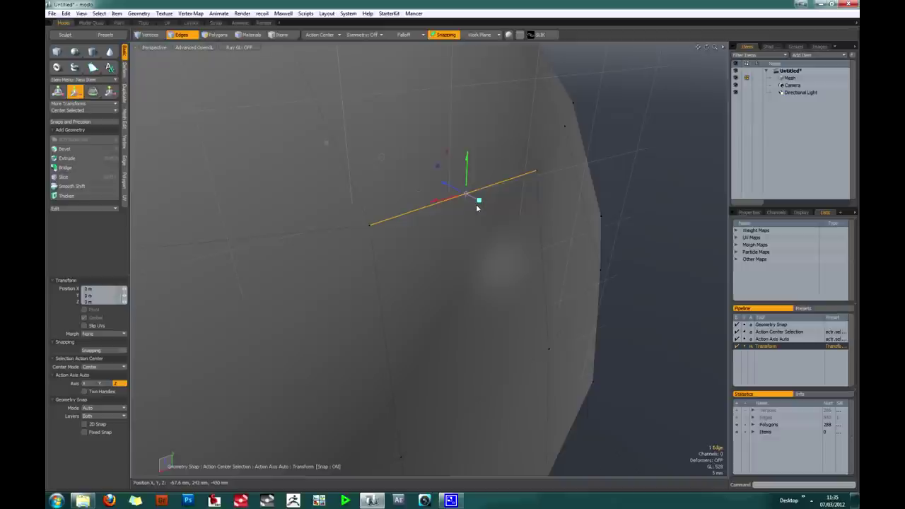
{"action": "left_click_drag", "start_coordinate": [480, 202], "coordinate": [480, 203]}
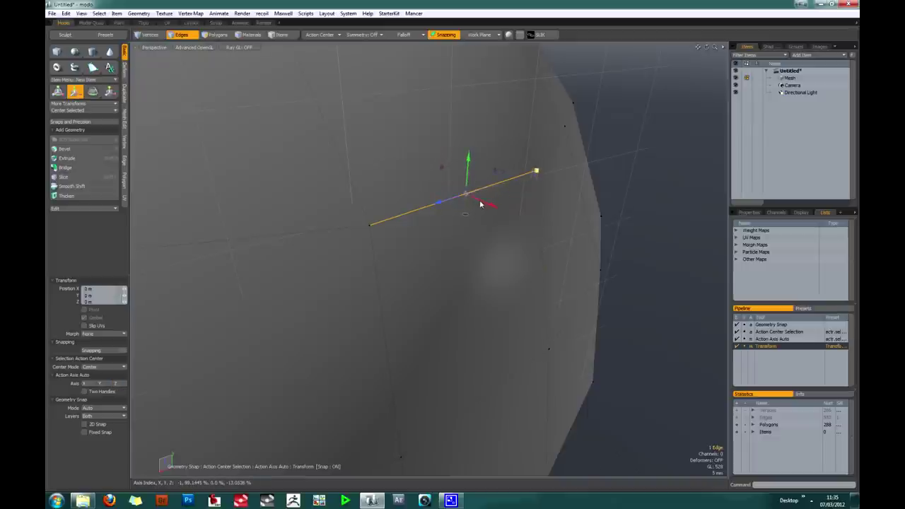
{"action": "left_click_drag", "start_coordinate": [466, 295], "coordinate": [506, 305], "text": "alt"}
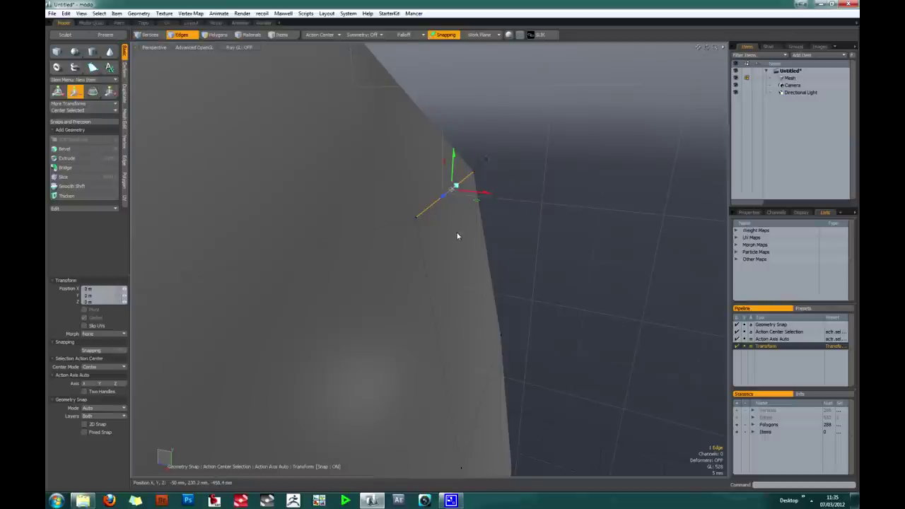
{"action": "left_click_drag", "start_coordinate": [457, 236], "coordinate": [430, 263], "text": "alt"}
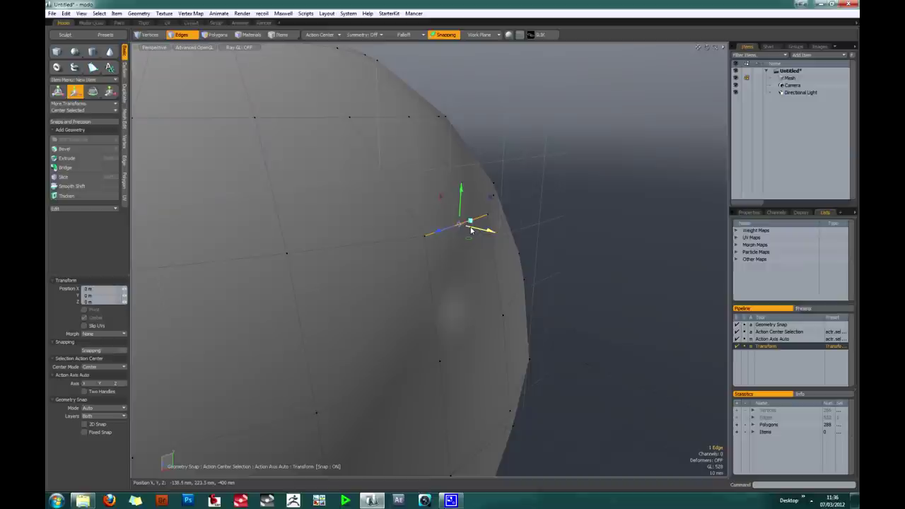
{"action": "left_click_drag", "start_coordinate": [472, 231], "coordinate": [472, 230]}
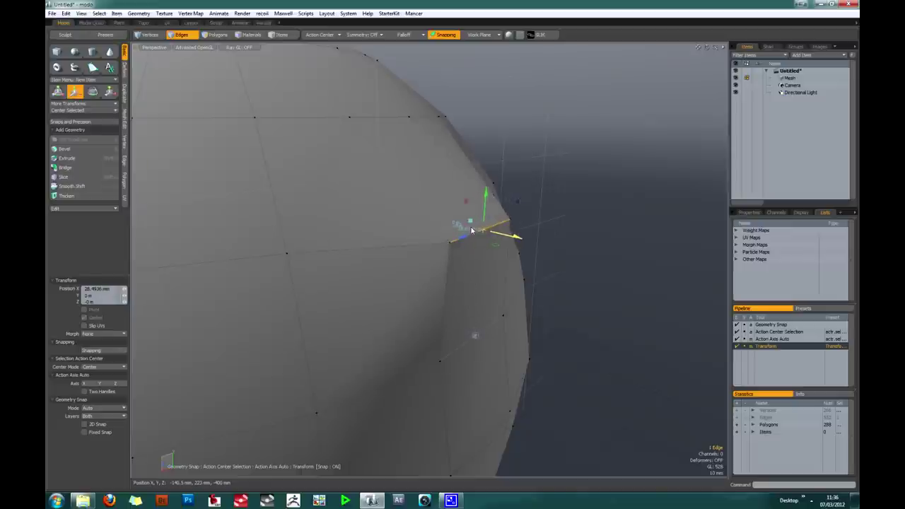
- Try to move the edge farther outward to about 50.4 mm in X, and undo that move
{"action": "left_click_drag", "start_coordinate": [536, 225], "coordinate": [590, 218], "text": "alt"}
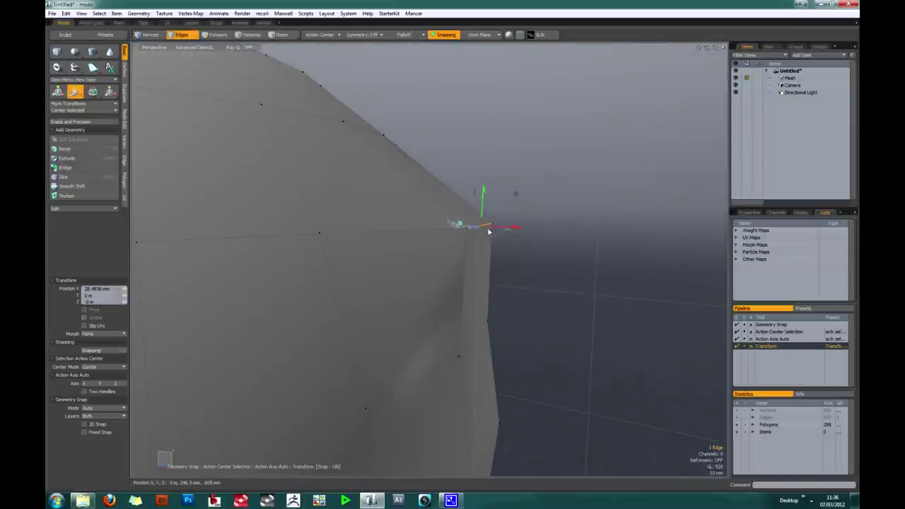
{"action": "left_click_drag", "start_coordinate": [504, 276], "coordinate": [541, 296], "text": "alt"}
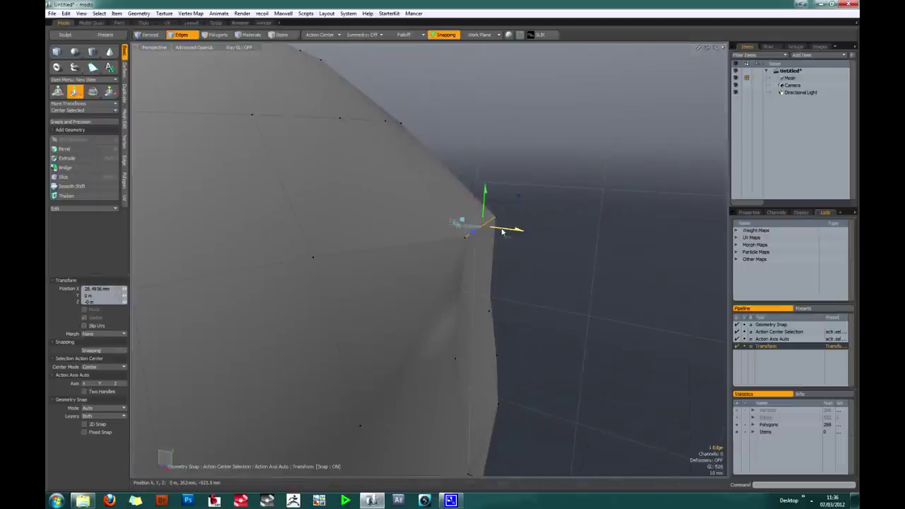
{"action": "mouse_move", "coordinate": [502, 231]}
{"action": "left_mouse_down"}
{"action": "mouse_move", "coordinate": [379, 218]}
{"action": "mouse_move", "coordinate": [506, 230]}
{"action": "left_mouse_up"}
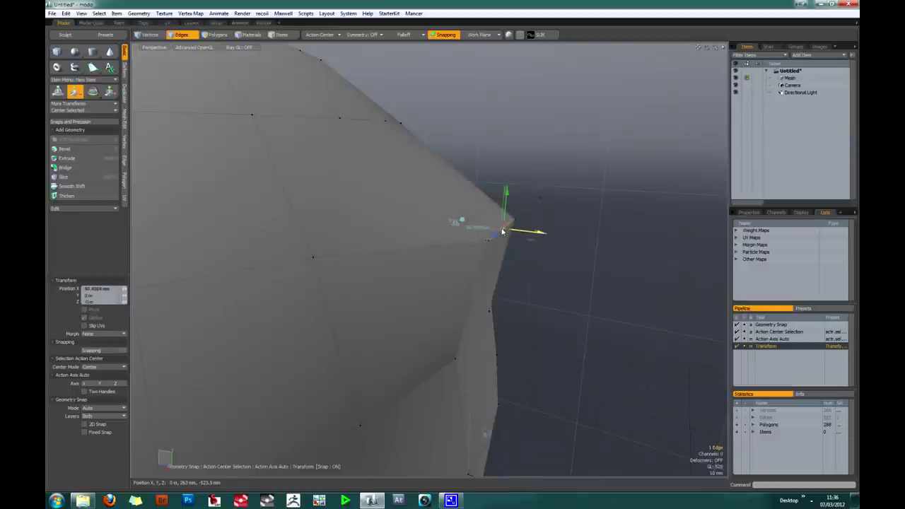
{"action": "key", "text": "ctrl+z"}
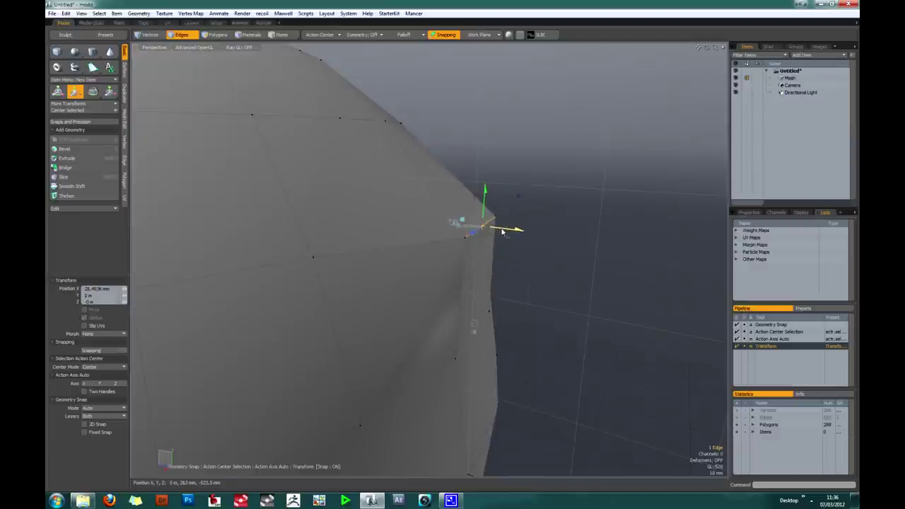
- Try sliding the edge along its outward X axis with snapping on, ending back at 28.4936 mm
{"action": "left_click_drag", "start_coordinate": [602, 220], "coordinate": [551, 257], "text": "alt"}
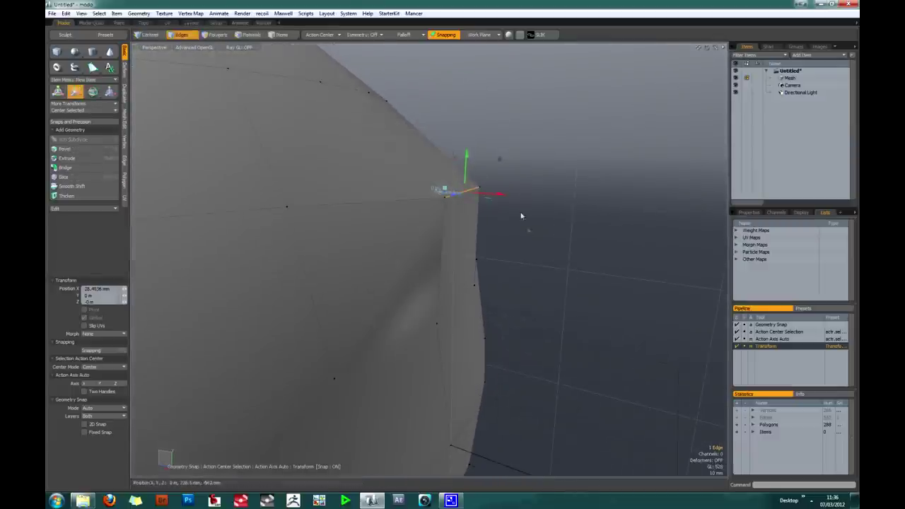
{"action": "mouse_move", "coordinate": [585, 222]}
{"action": "left_mouse_down", "text": "alt"}
{"action": "mouse_move", "coordinate": [561, 218]}
{"action": "mouse_move", "coordinate": [576, 227]}
{"action": "left_mouse_up", "text": "alt"}
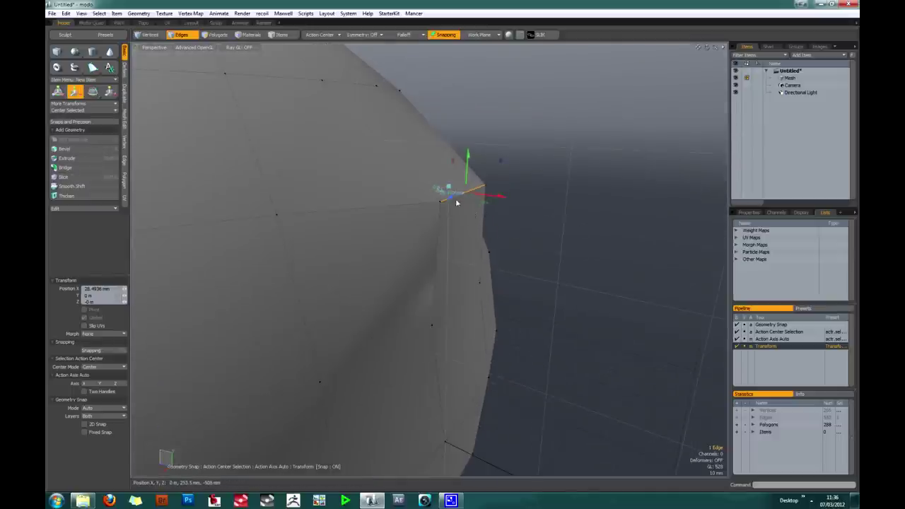
{"action": "mouse_move", "coordinate": [485, 198]}
{"action": "left_mouse_down"}
{"action": "mouse_move", "coordinate": [452, 196]}
{"action": "mouse_move", "coordinate": [485, 198]}
{"action": "left_mouse_up"}
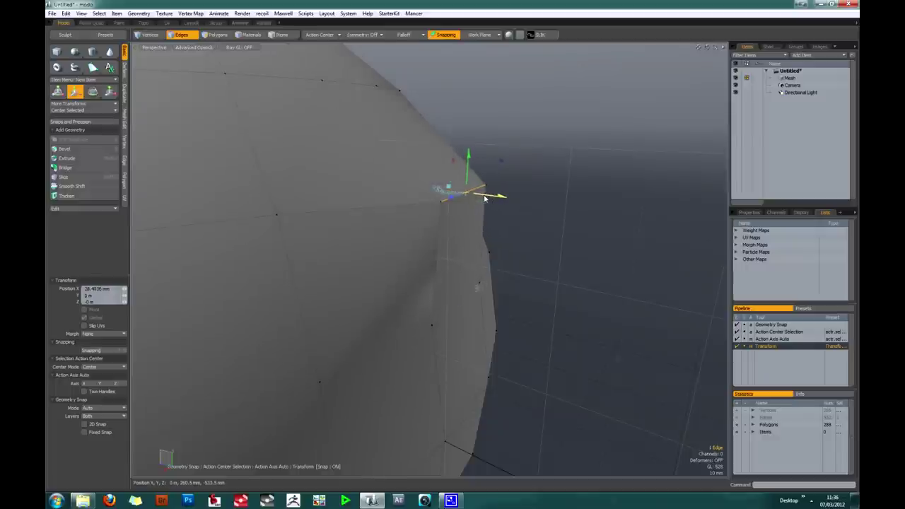
{"action": "mouse_move", "coordinate": [485, 198]}
{"action": "left_mouse_down"}
{"action": "mouse_move", "coordinate": [472, 198]}
{"action": "mouse_move", "coordinate": [484, 198]}
{"action": "left_mouse_up"}
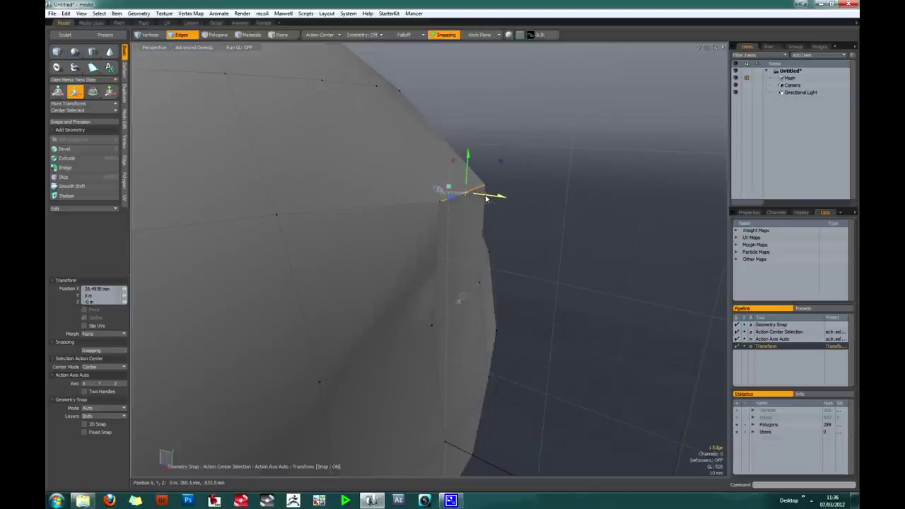
{"action": "left_click_drag", "start_coordinate": [565, 217], "coordinate": [545, 250], "text": "alt"}
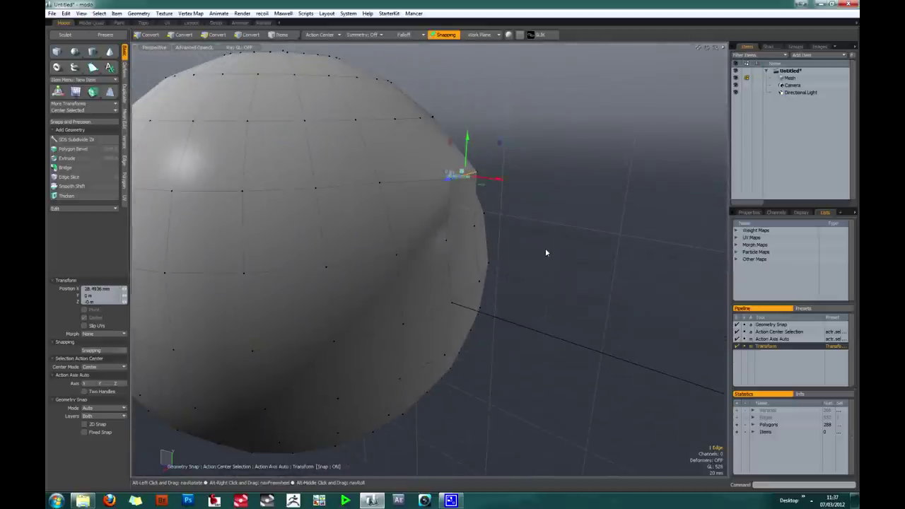